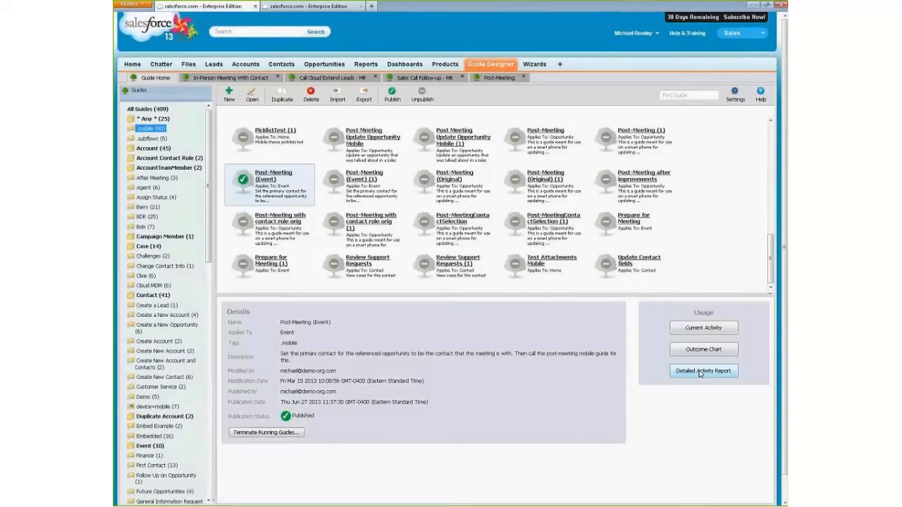
- Open the All Guide Executions report from the reports list in the second Salesforce browser tab
left_click(294, 7)
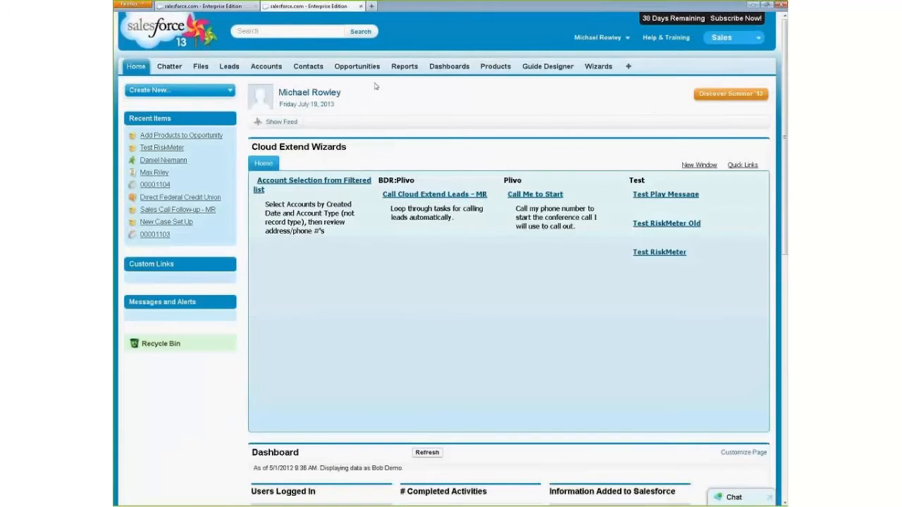
left_click(404, 66)
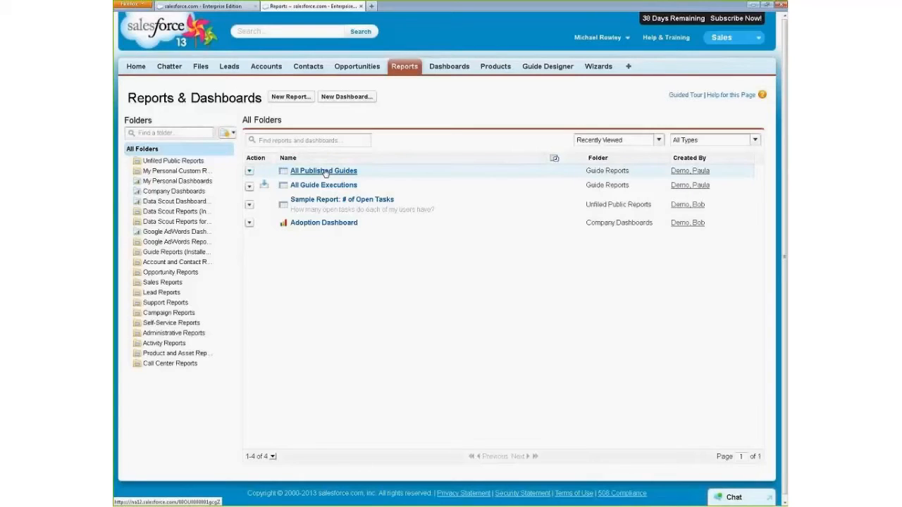
left_click_drag(325, 172, 344, 189)
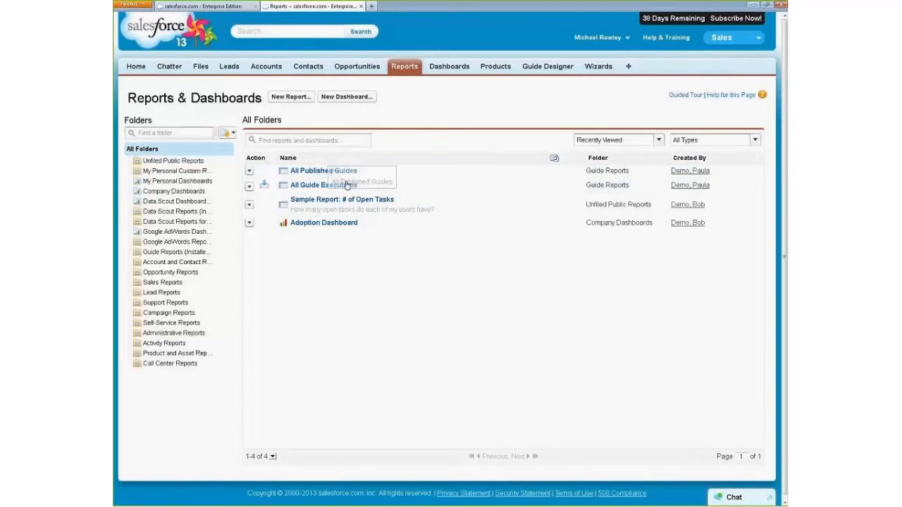
left_click(343, 187)
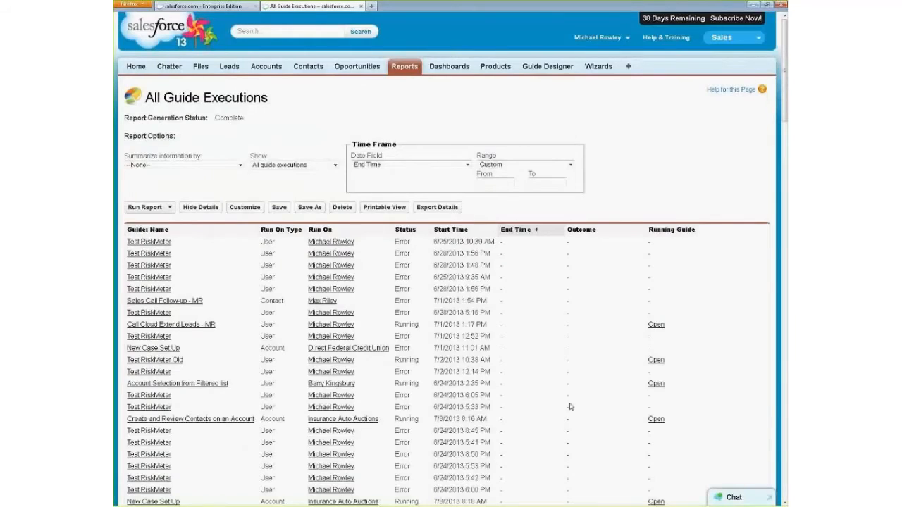
- Look through the listed guide executions and open the running Account Selection from Filtered list guide
scroll(572, 407, "down", 10)
scroll(573, 406, "down", 8)
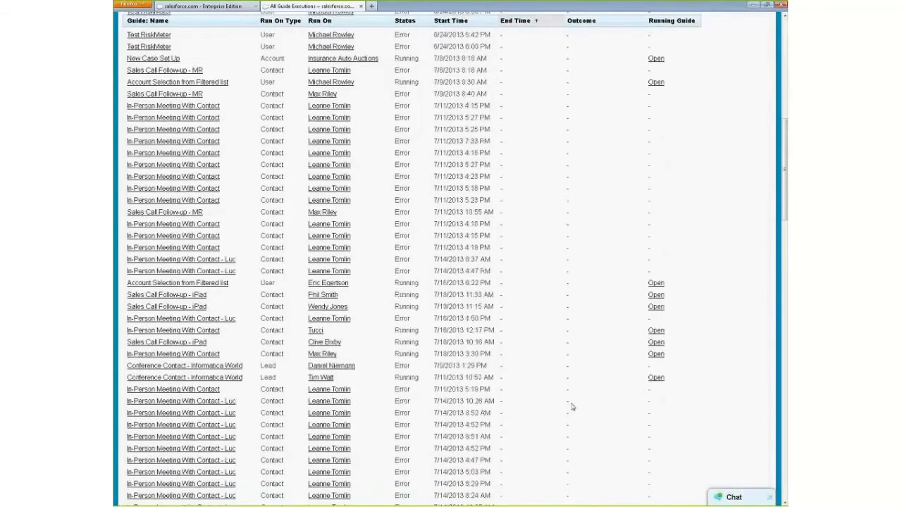
scroll(402, 336, "up", 6)
scroll(395, 195, "up", 3)
scroll(402, 197, "up", 3)
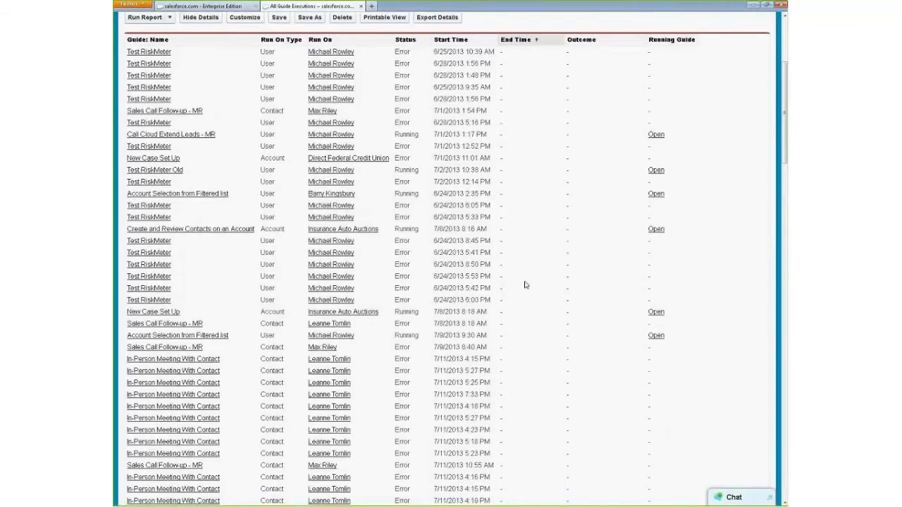
scroll(525, 285, "up", 5)
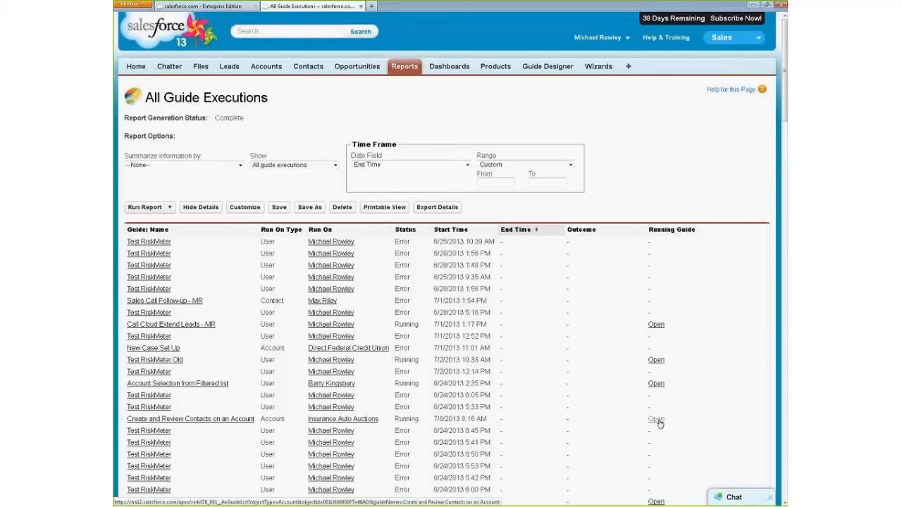
left_click(656, 384)
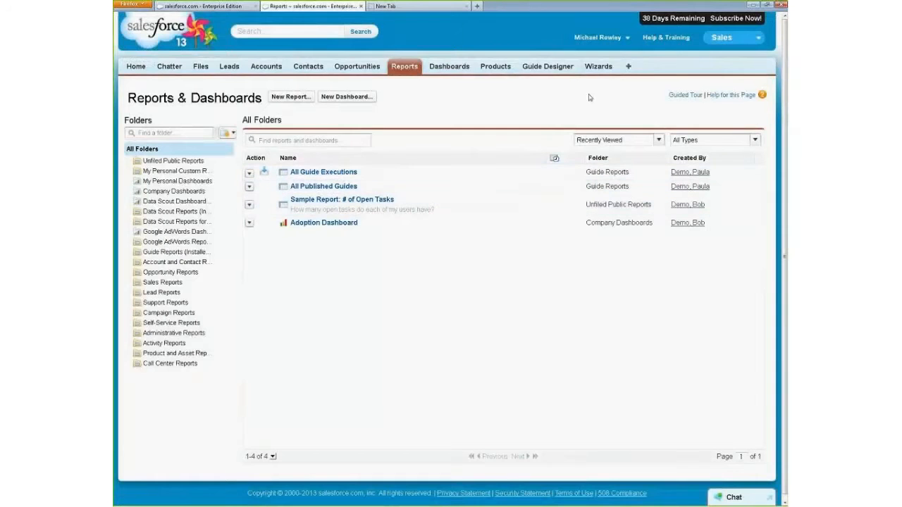
- Customize the displayed tabs to include Guides and save the change
left_click(630, 68)
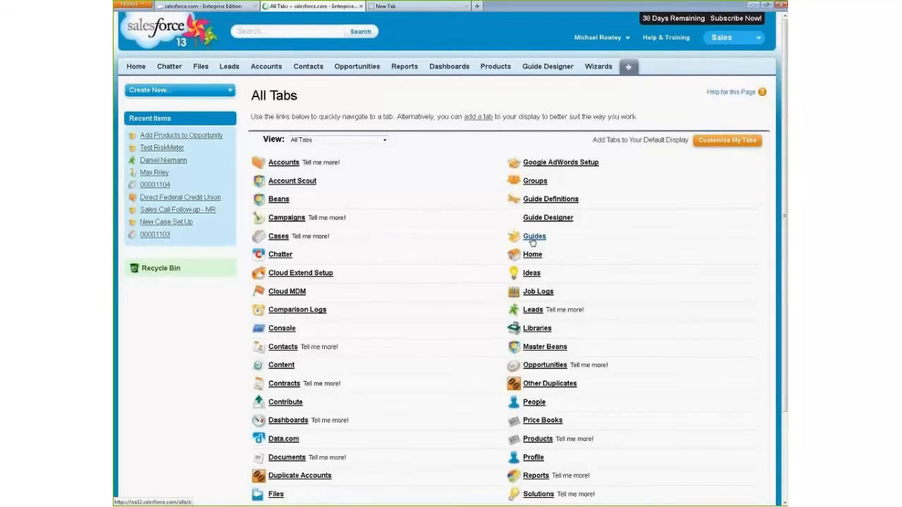
left_click(745, 141)
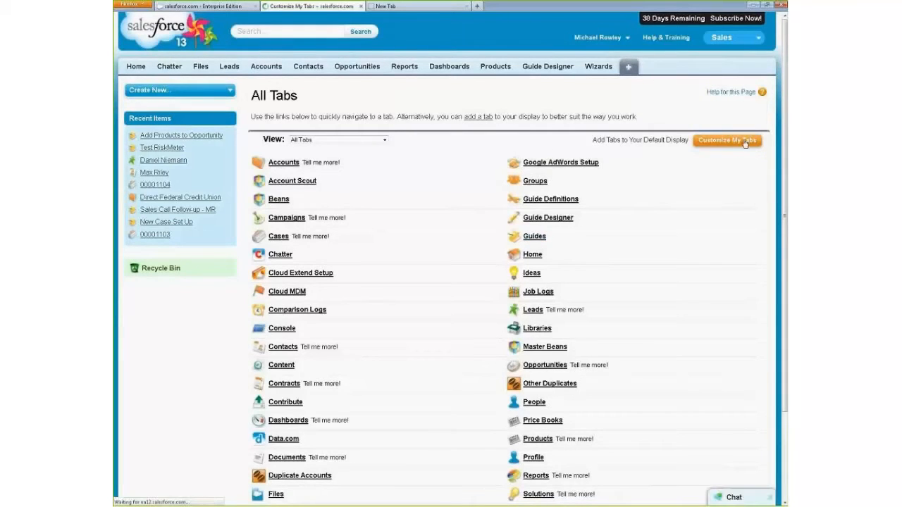
left_click_drag(366, 212, 366, 241)
double_click(272, 272)
left_click(416, 310)
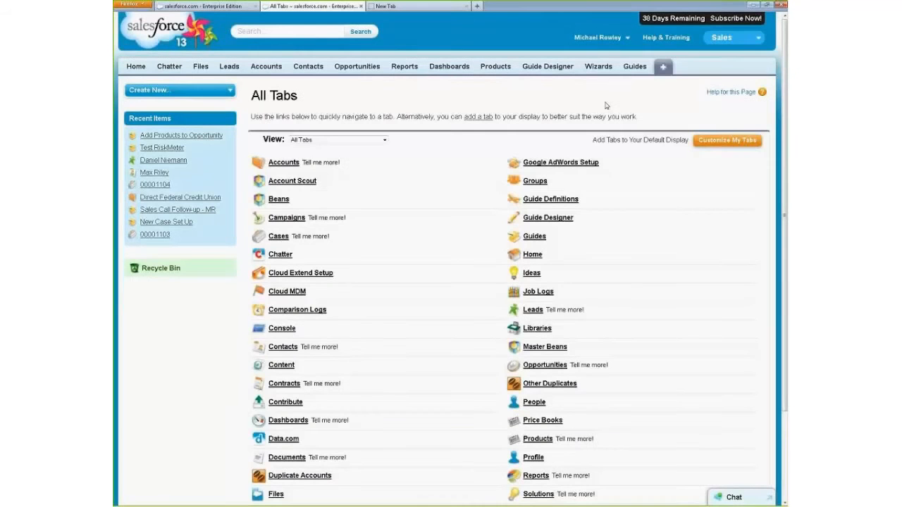
- Open the Sales Call Follow-up - MR guide record and view the details of its first listed execution
left_click(643, 67)
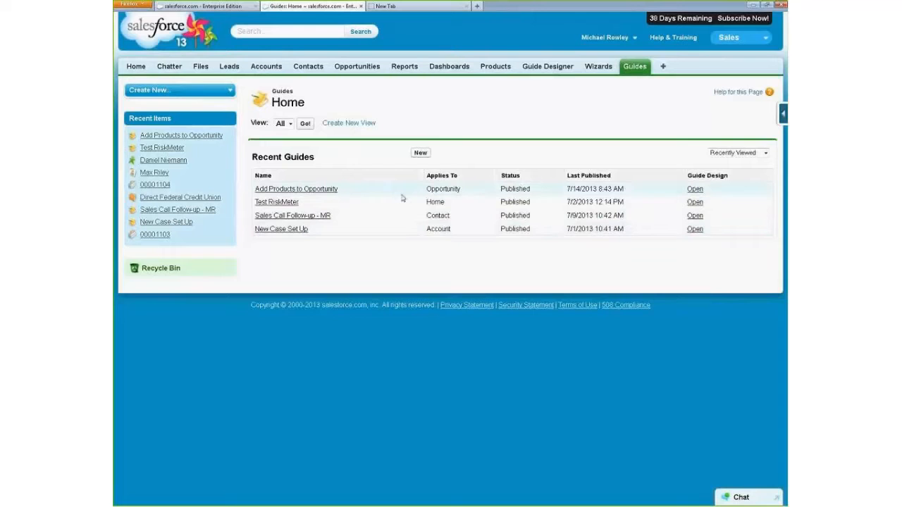
left_click(298, 216)
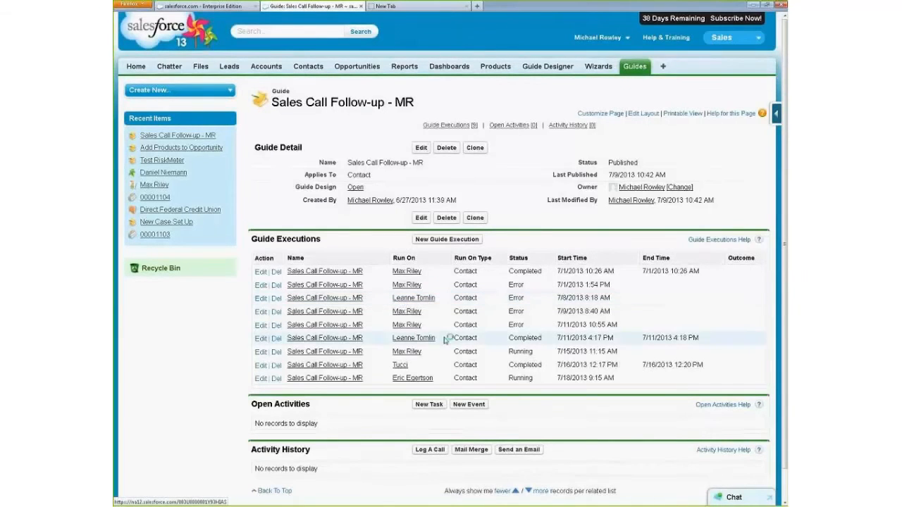
left_click(346, 273)
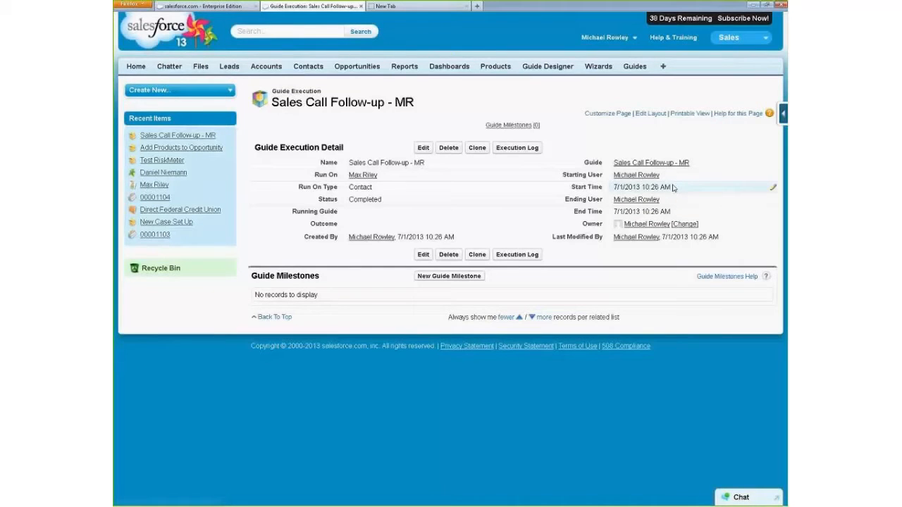
mouse_move(643, 203)
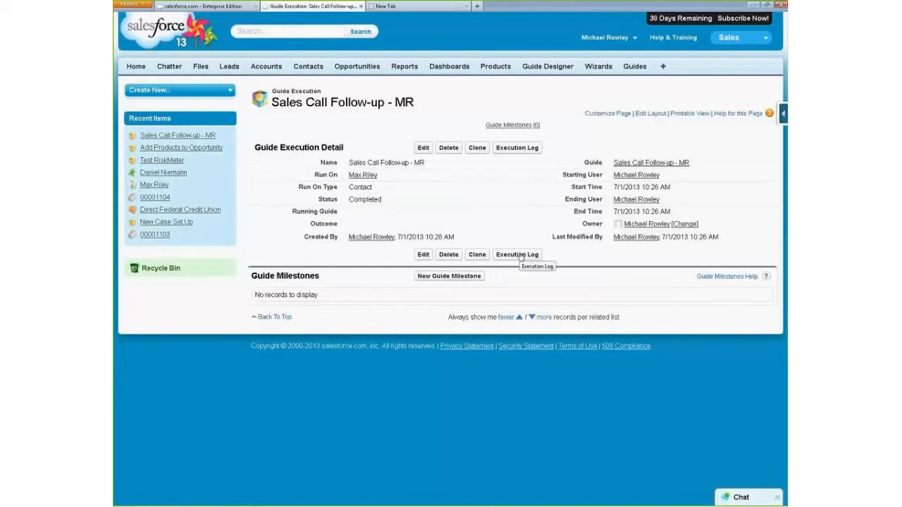
- View the execution log of this Sales Call Follow-up - MR execution, then close the log window
left_click(520, 257)
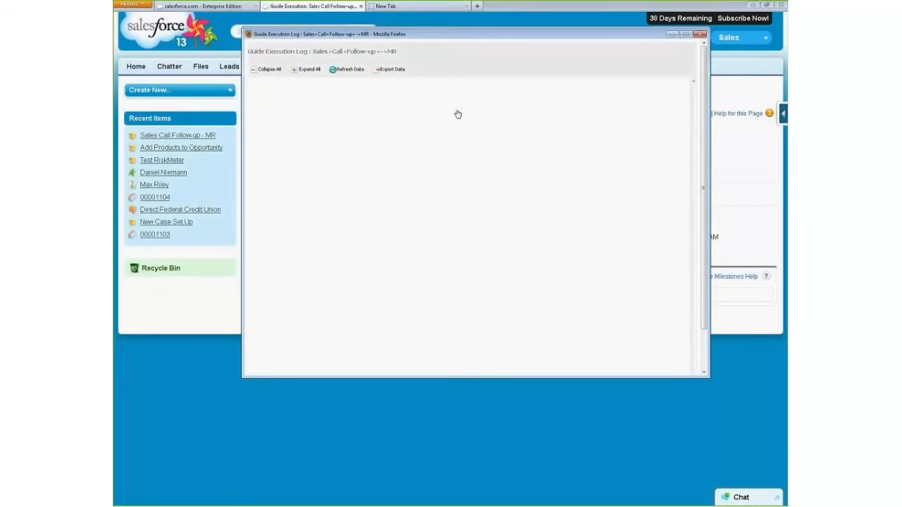
left_click_drag(510, 34, 475, 71)
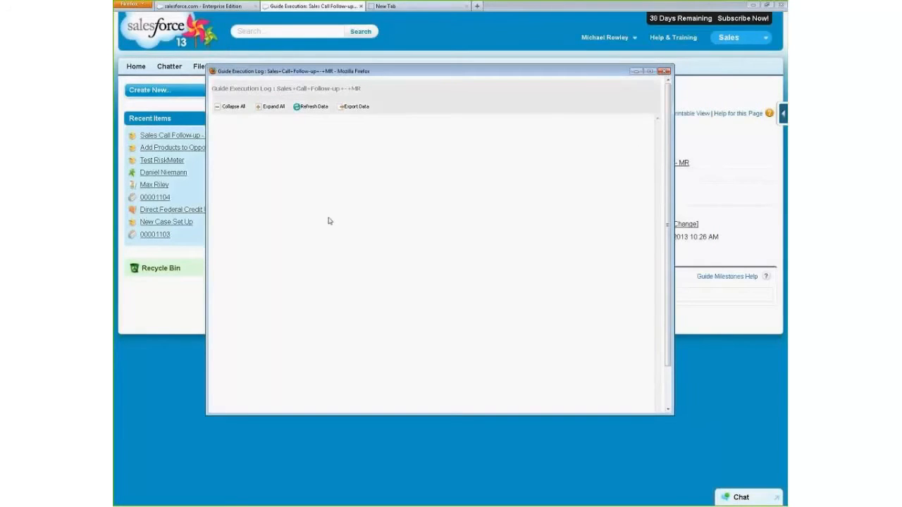
left_click(664, 71)
- Open the execution log for the completed execution of the Add Products to Opportunity guide
left_click(634, 67)
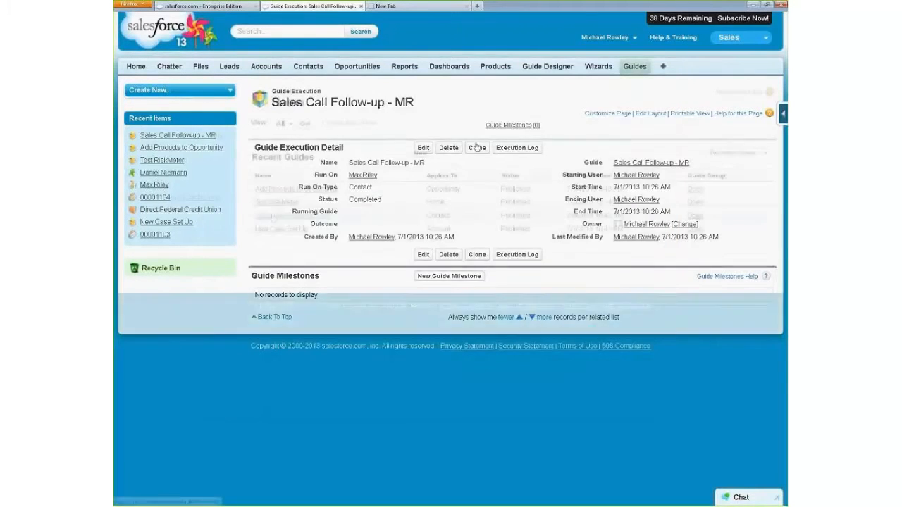
left_click(275, 189)
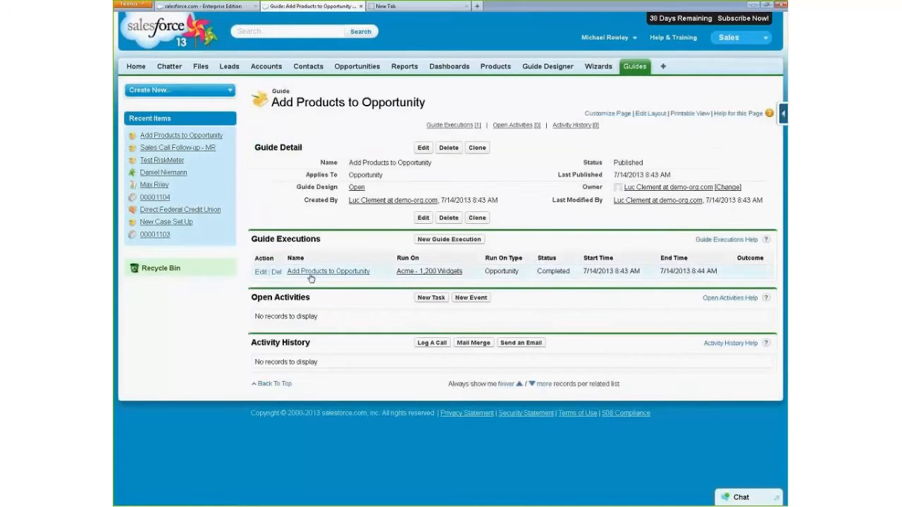
left_click(311, 273)
left_click(518, 255)
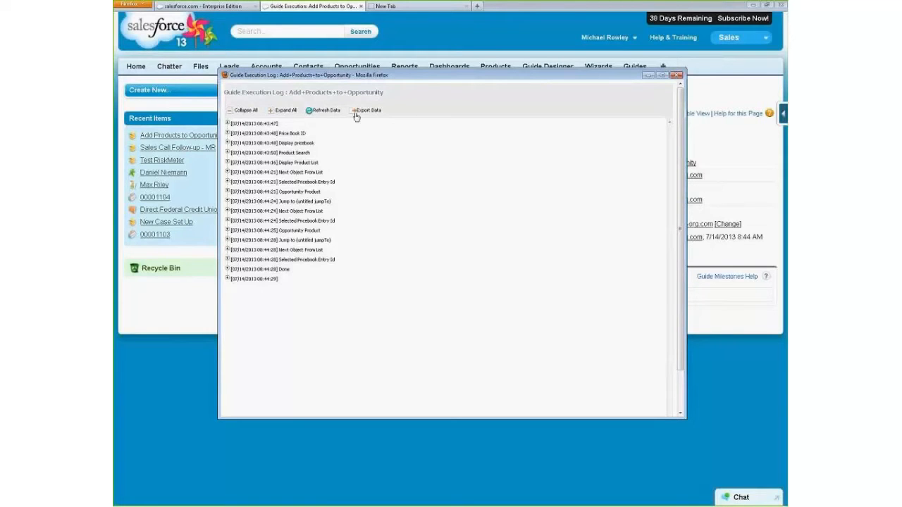
- Expand all entries of the Add Products to Opportunity log, review the recorded steps, and collapse them again
left_click(284, 111)
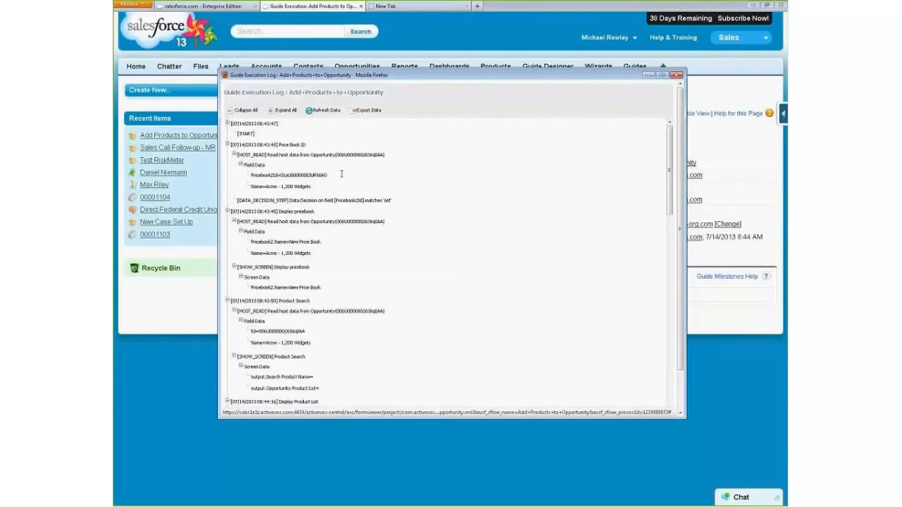
scroll(341, 173, "down", 8)
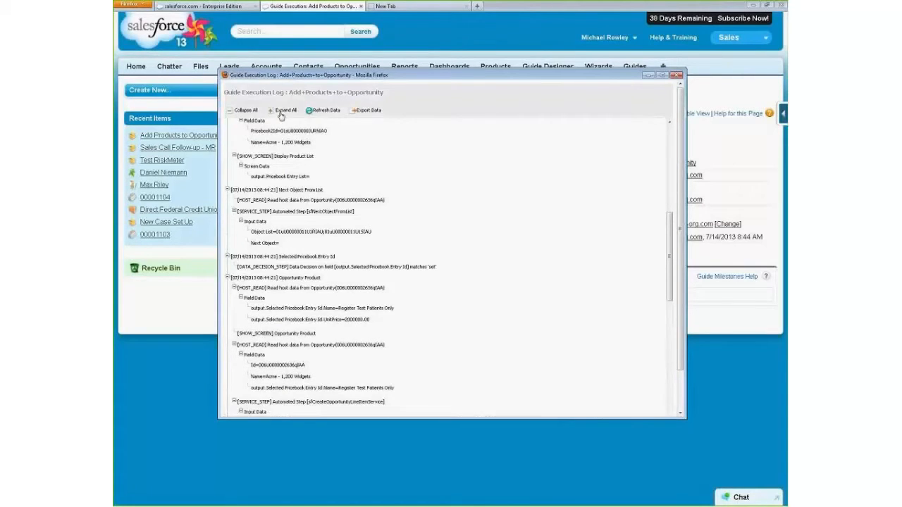
left_click(233, 113)
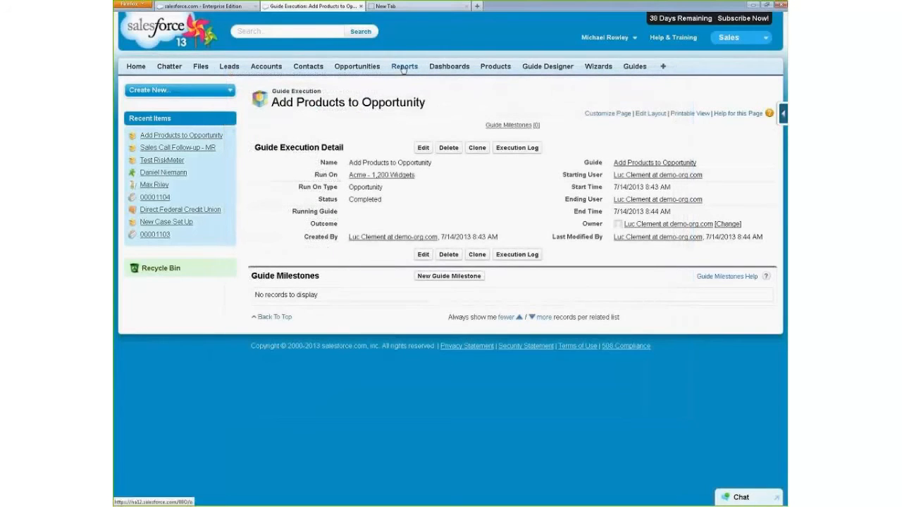
- Open the running Call Cloud Extend Leads - MR guide from the All Guide Executions report, then return to the home page
left_click(399, 66)
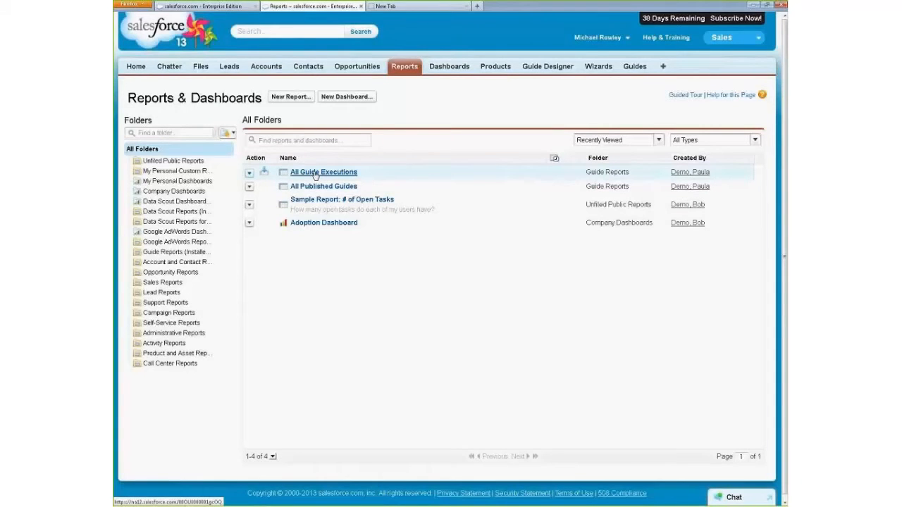
left_click(317, 175)
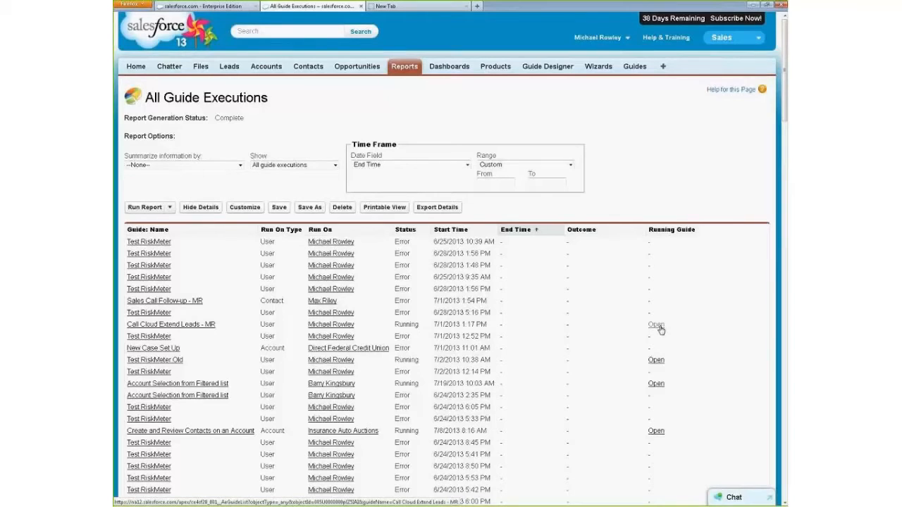
left_click(656, 325)
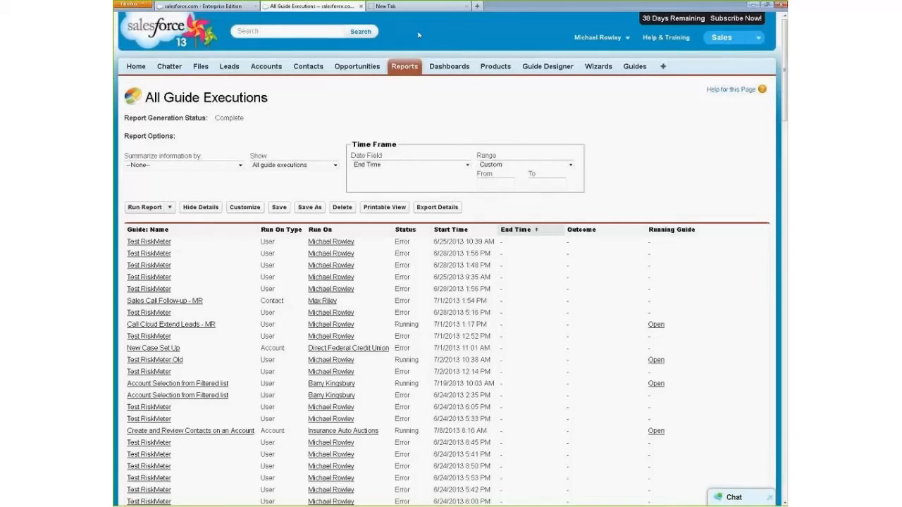
left_click(132, 67)
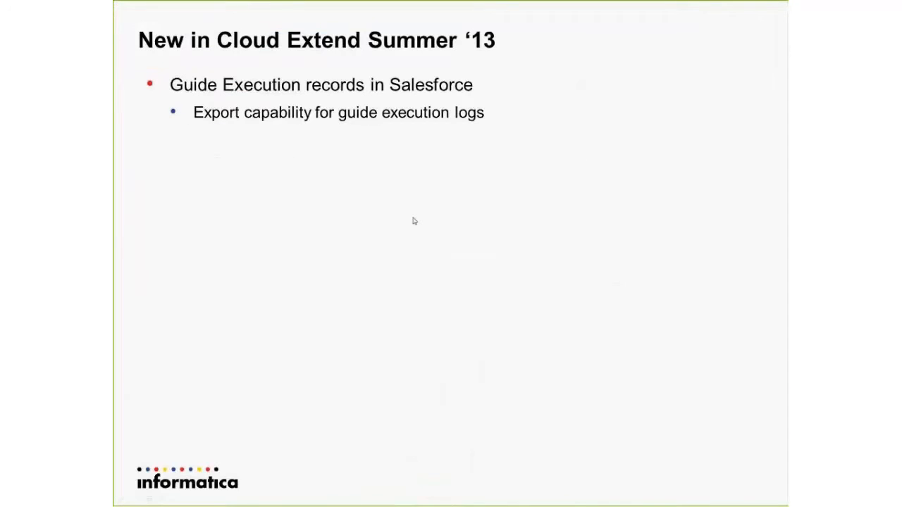
left_click(415, 221)
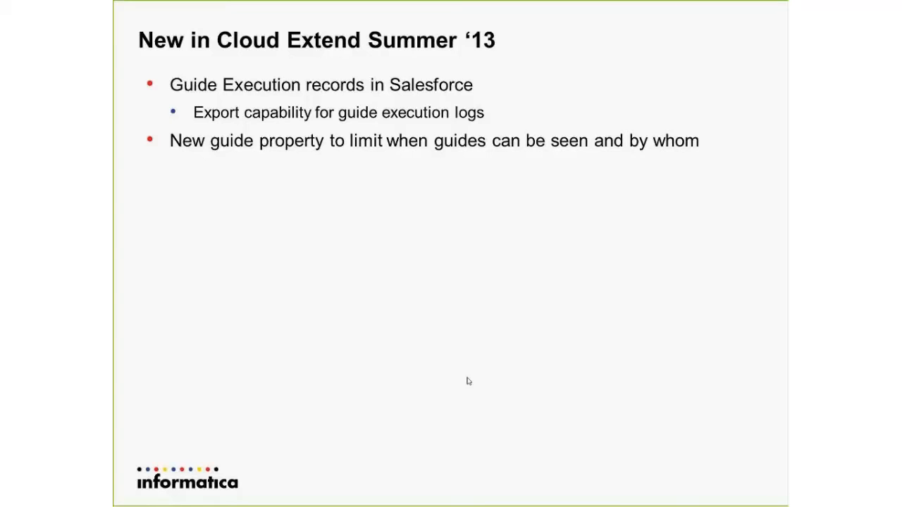
- Open the advanced properties of the In-Person Meeting With Contact guide and examine Guide Execution Logging and the Show Guide Only When condition
key("alt+Tab")
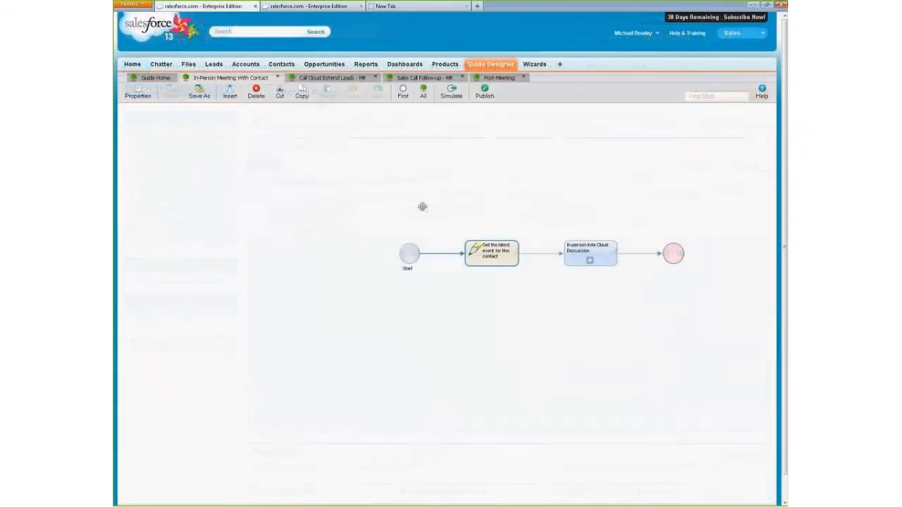
left_click_drag(416, 201, 393, 202)
left_click(137, 91)
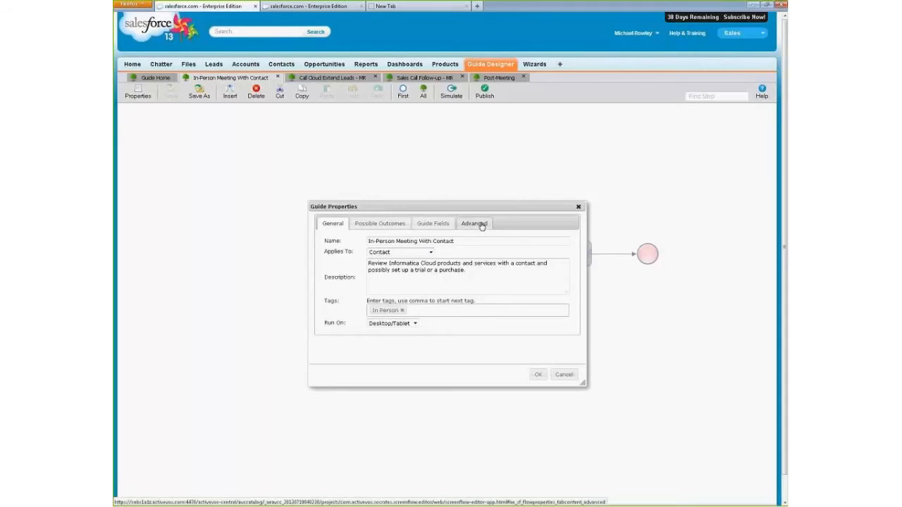
left_click(479, 223)
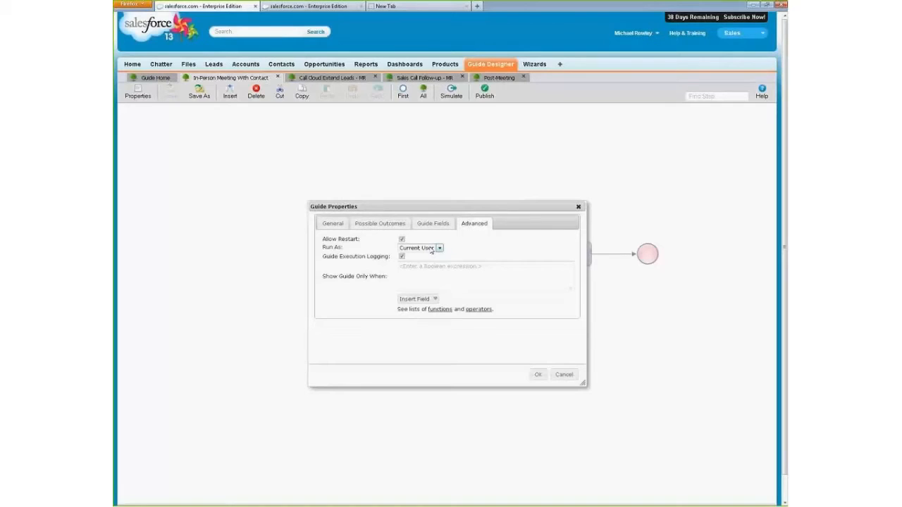
left_click(402, 257)
left_click(429, 282)
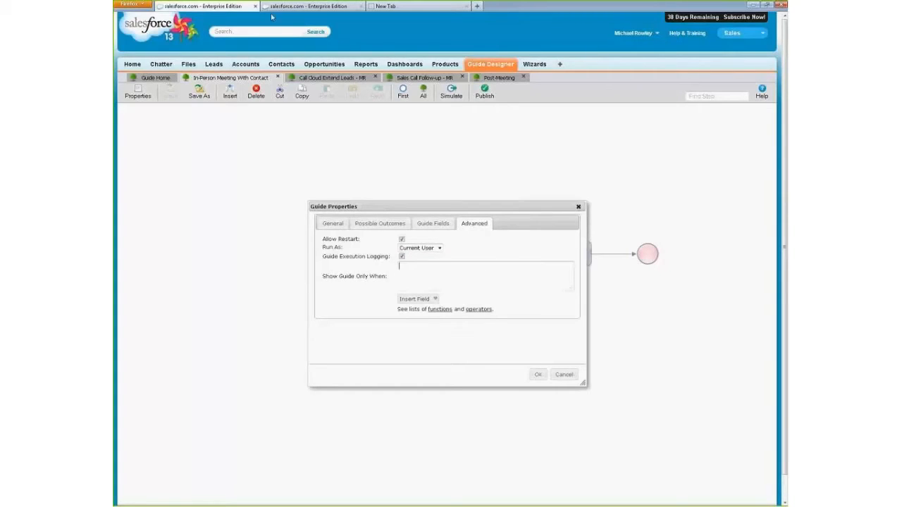
- Open the recently viewed contact's record in the other Salesforce tab and show the list of guides available for it
left_click(296, 7)
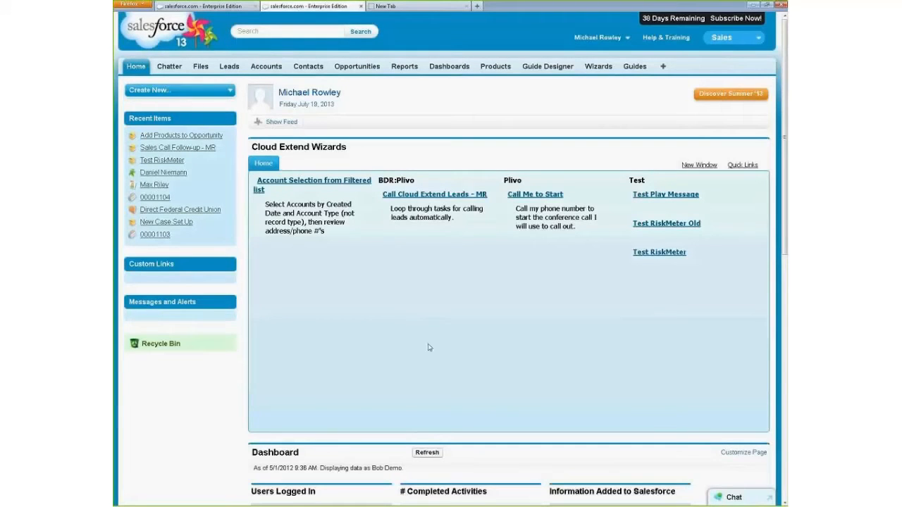
left_click(194, 149)
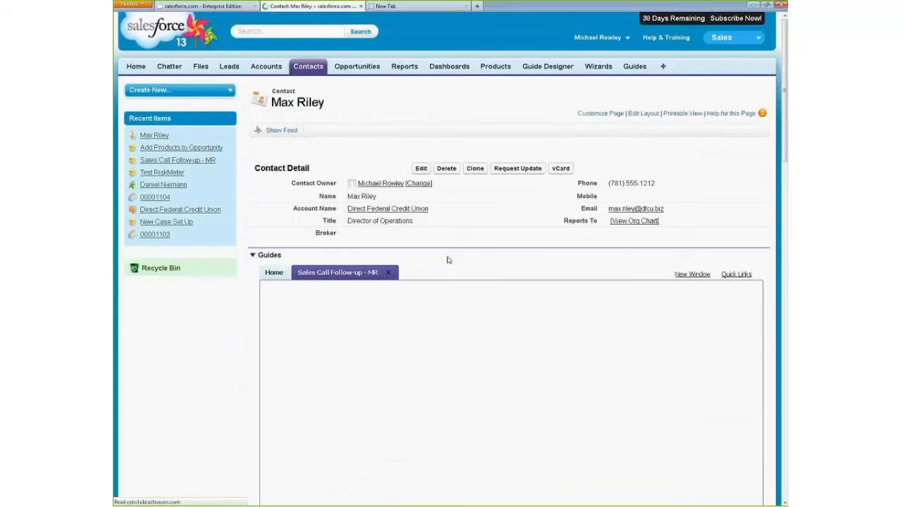
left_click(274, 272)
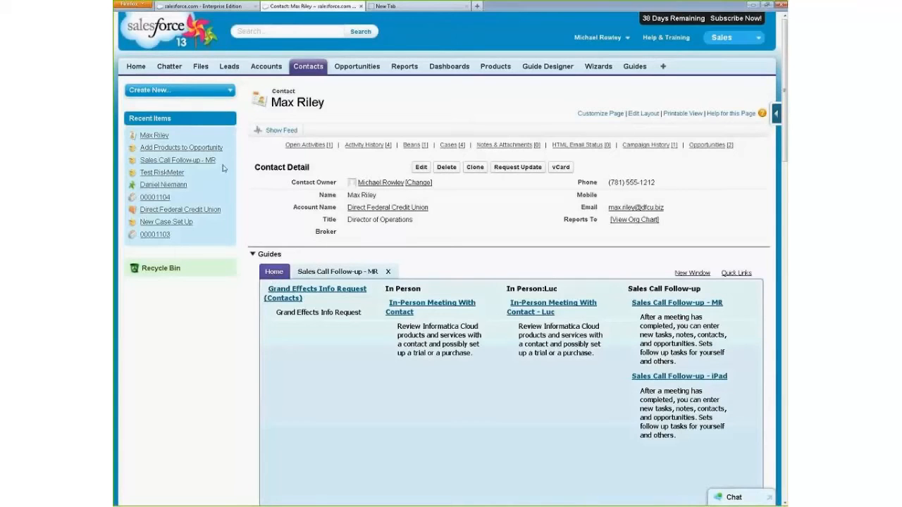
- Return to the In-Person Meeting With Contact guide's advanced properties and review the related objects that can be inserted into the Show Guide Only When condition
left_click(206, 8)
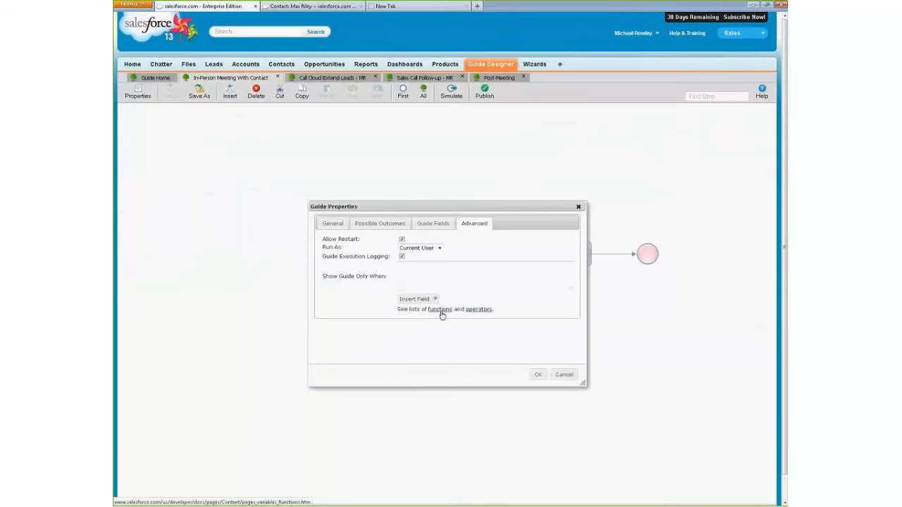
left_click(434, 302)
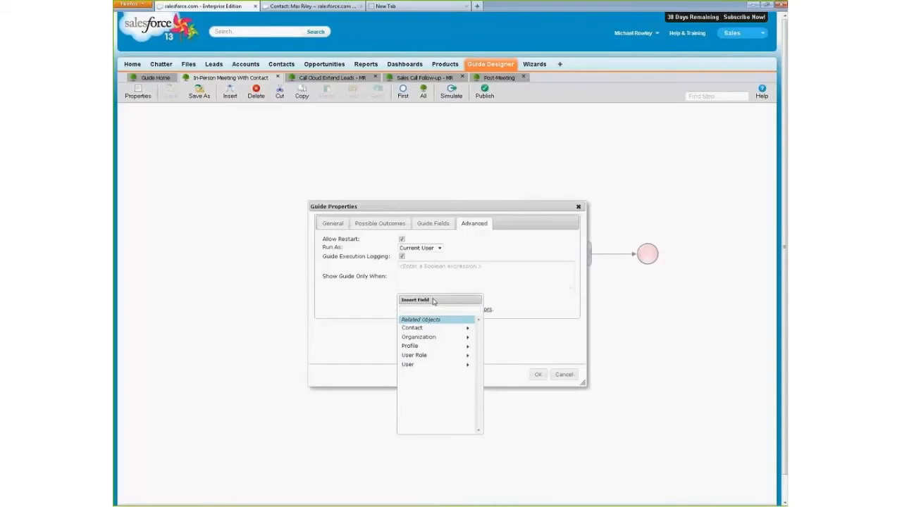
left_click(522, 344)
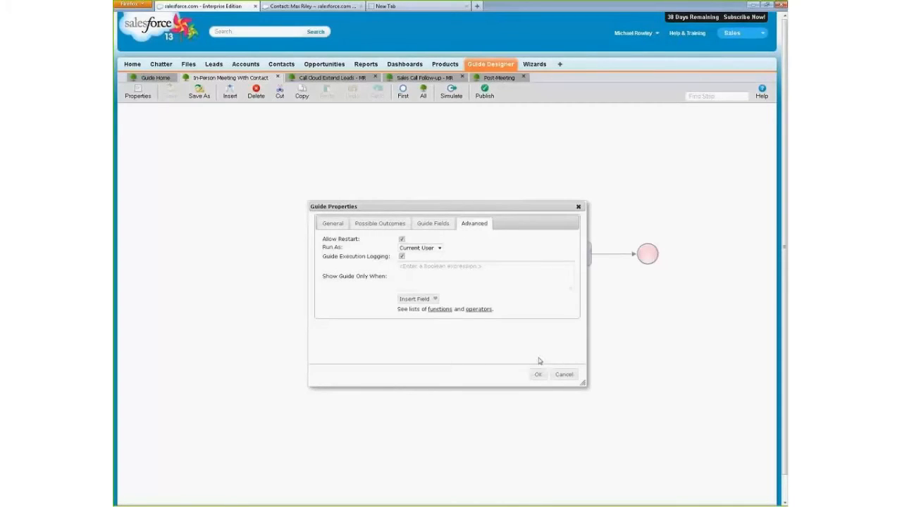
- Set the Show Guide Only When condition to $Profile.Name = 'System Administrator', inserting the Name field from the Profile object
left_click(434, 301)
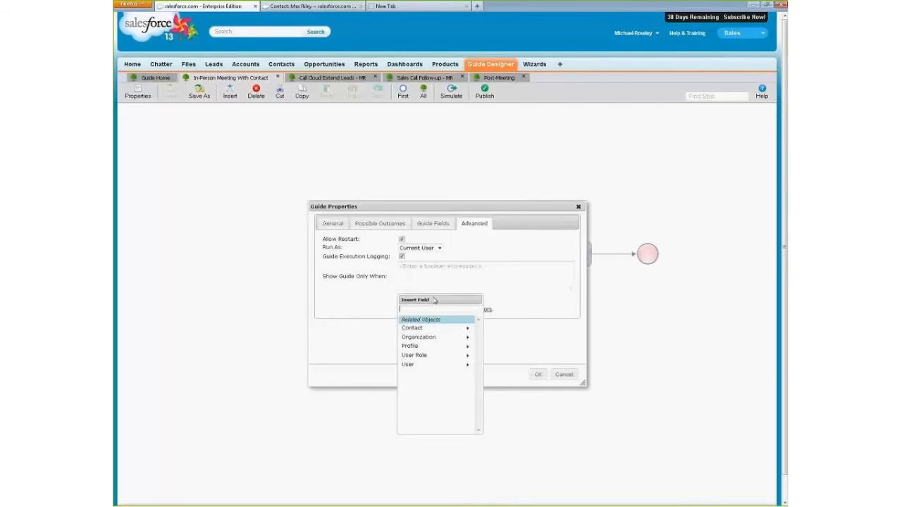
left_click(433, 348)
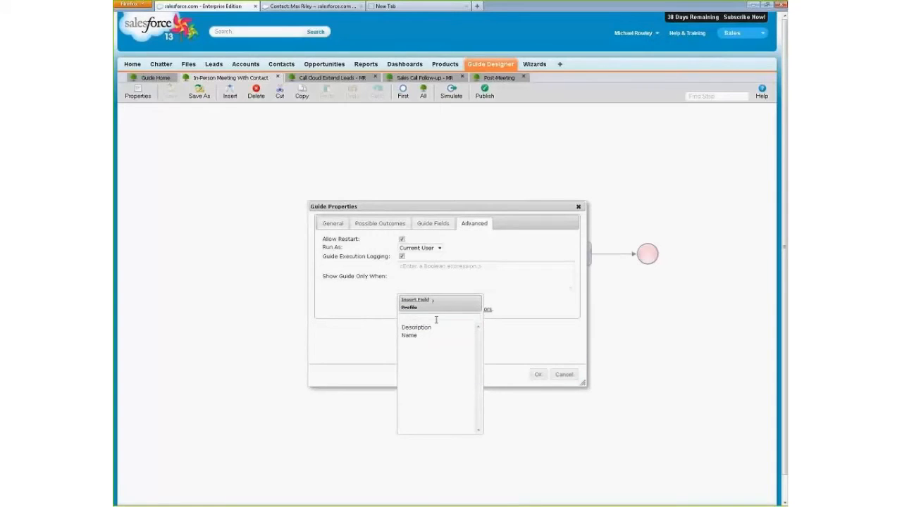
left_click(415, 337)
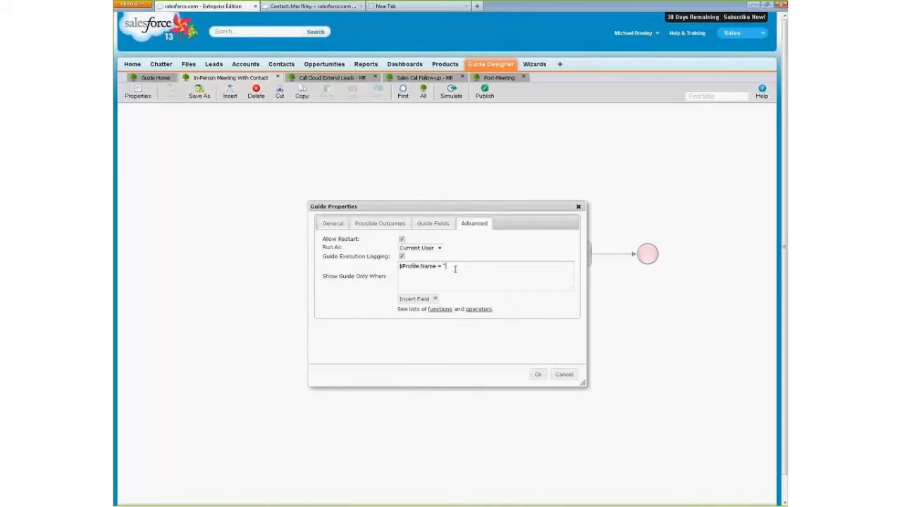
type("= 'System Administrator")
- Consult the reference pages for expression functions and operators, and cancel the guide properties without saving
left_click(440, 310)
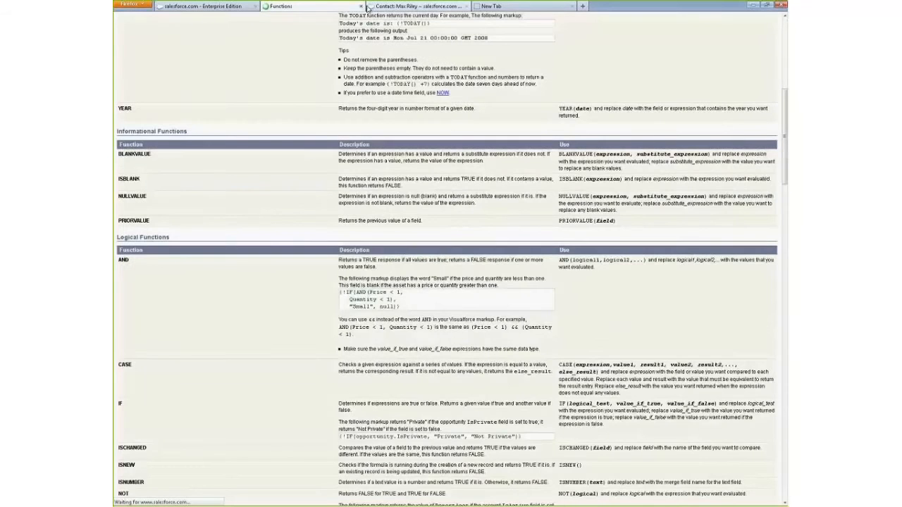
left_click(361, 6)
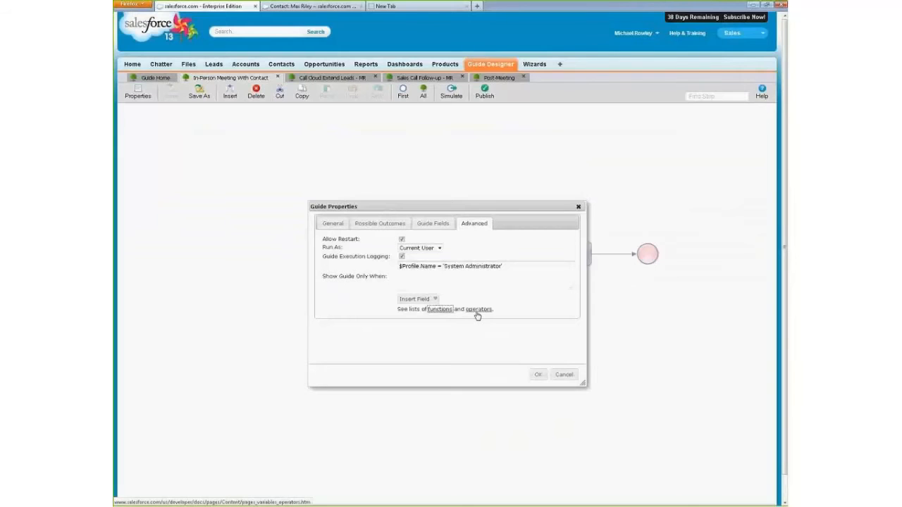
left_click(478, 310)
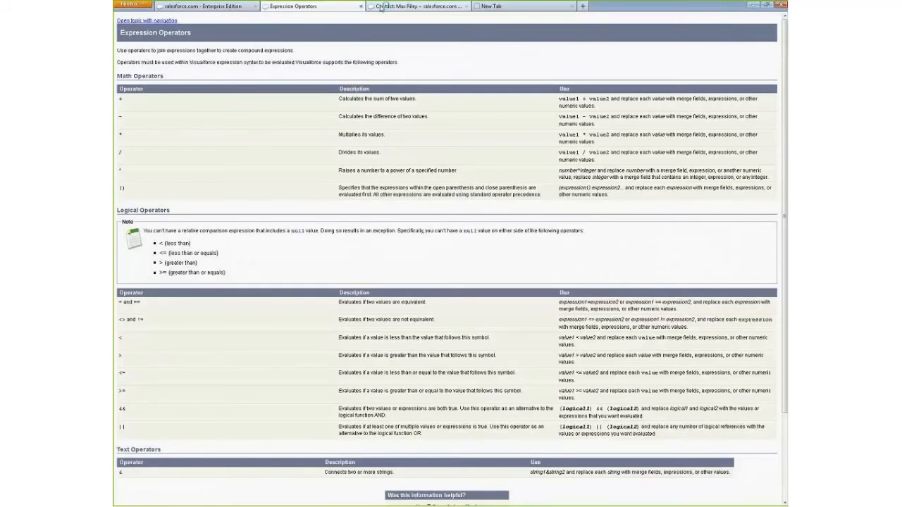
left_click(360, 6)
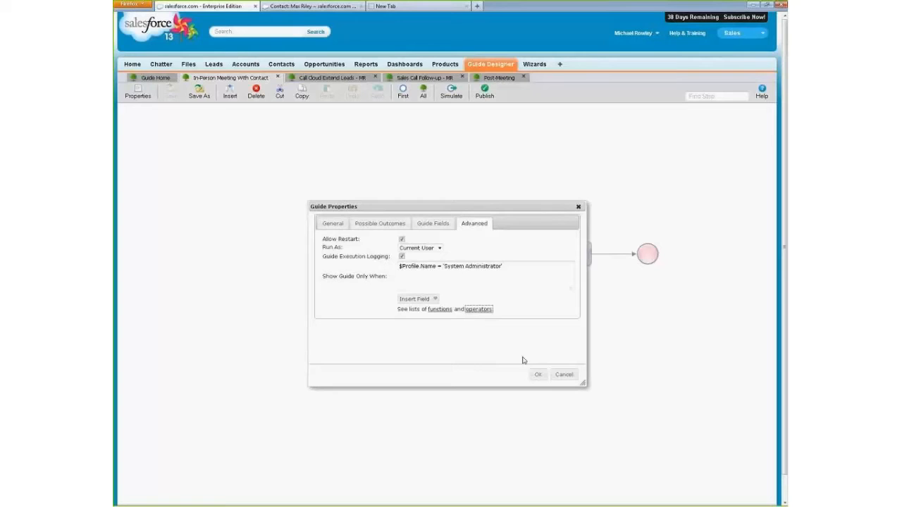
left_click(564, 375)
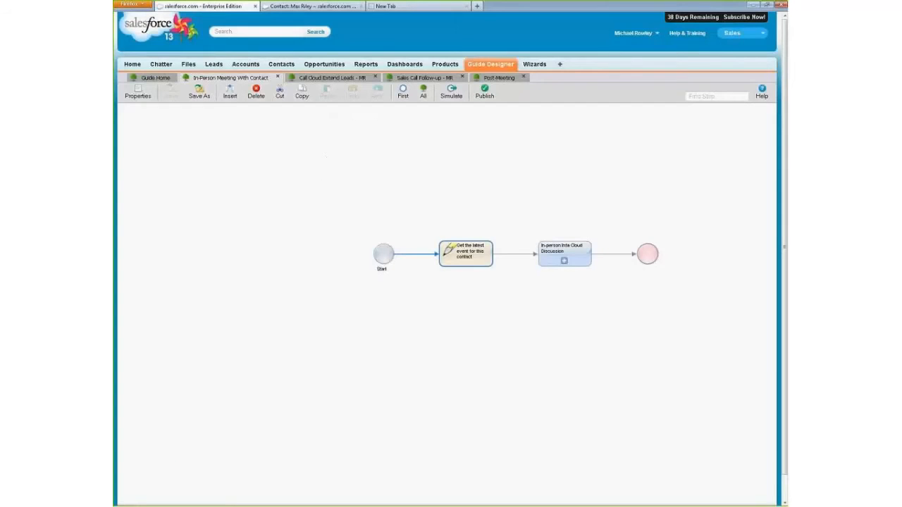
- Reopen the general properties of the In-Person Meeting With Contact guide, check the Run On device choices, and cancel the dialog
left_click(135, 91)
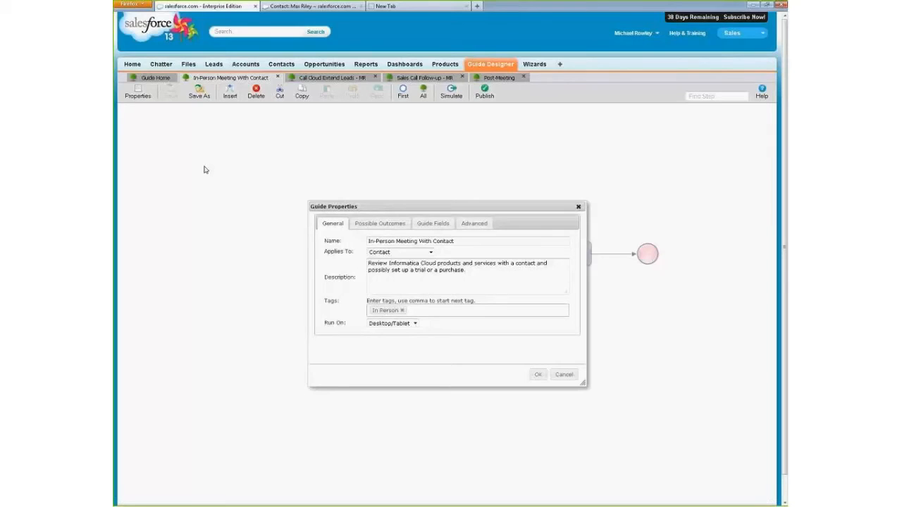
left_click(415, 324)
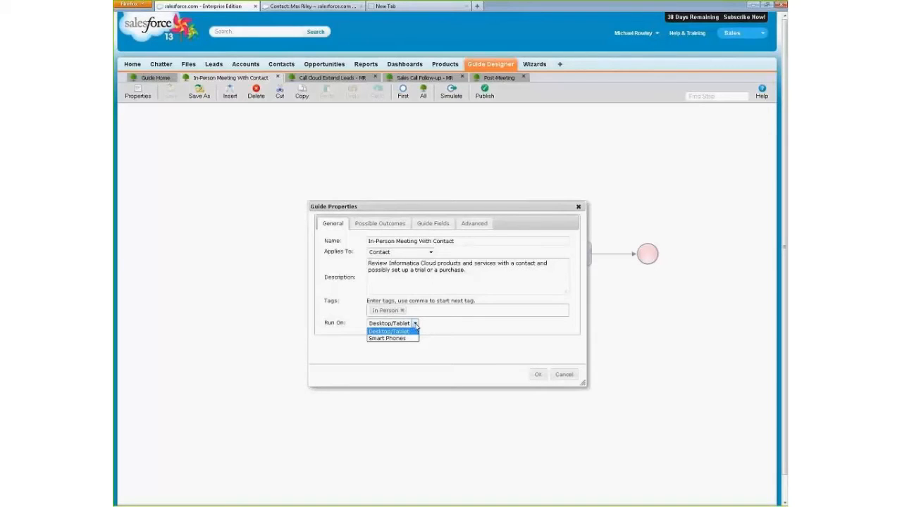
left_click(480, 371)
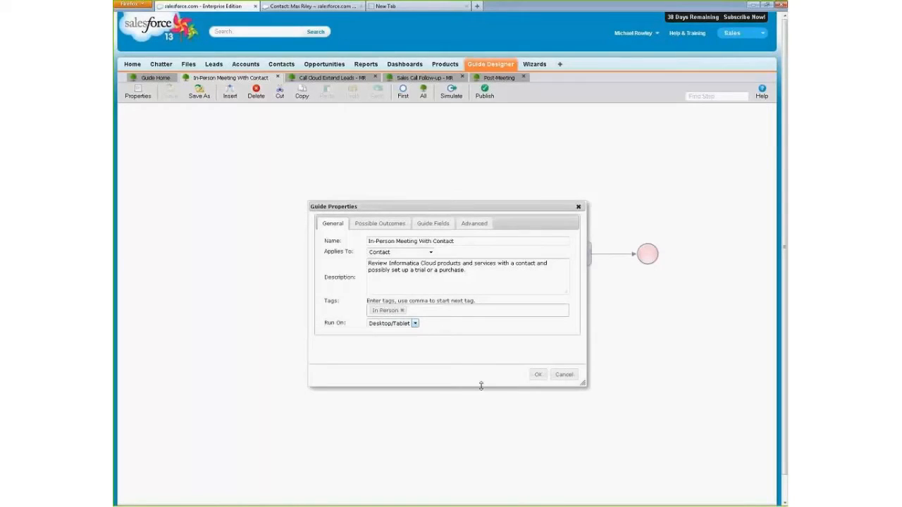
left_click(565, 375)
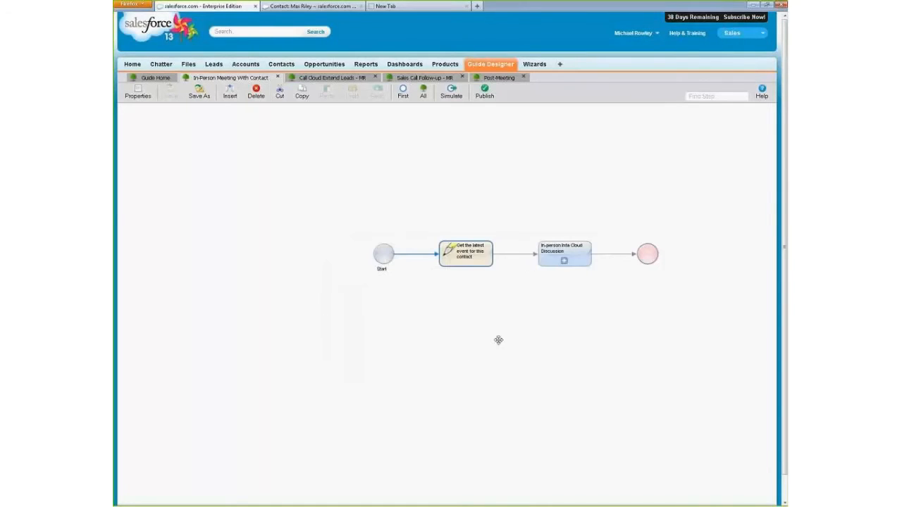
- Open the guide designer settings from Guide Home, look at the image library, and return to the theme settings for Desktop/Tablet
left_click(158, 78)
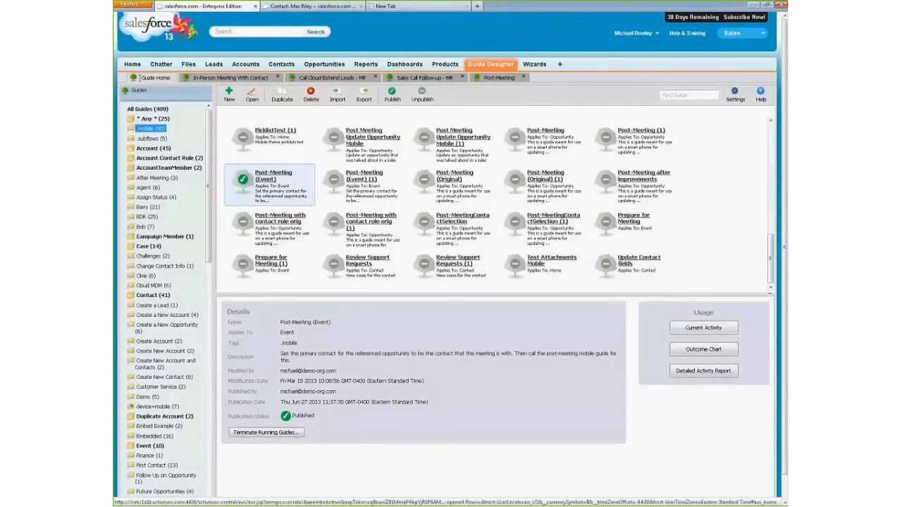
left_click(735, 104)
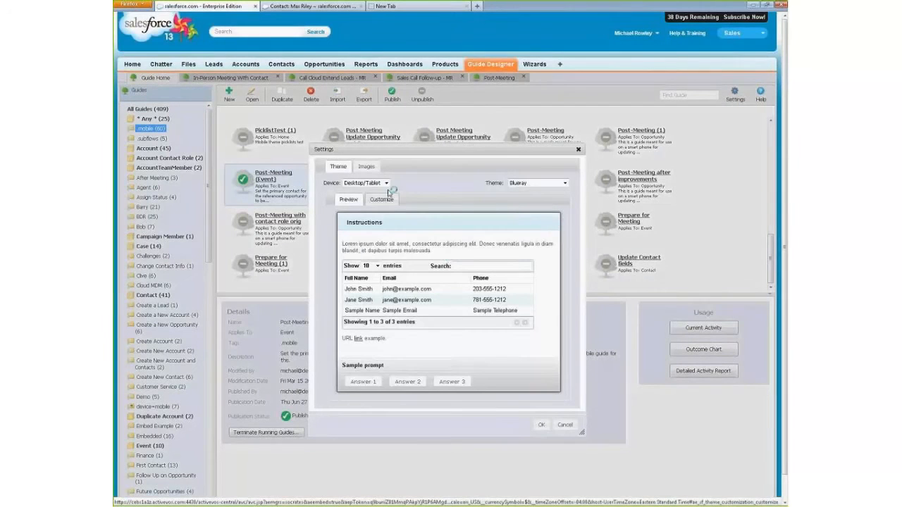
left_click(367, 167)
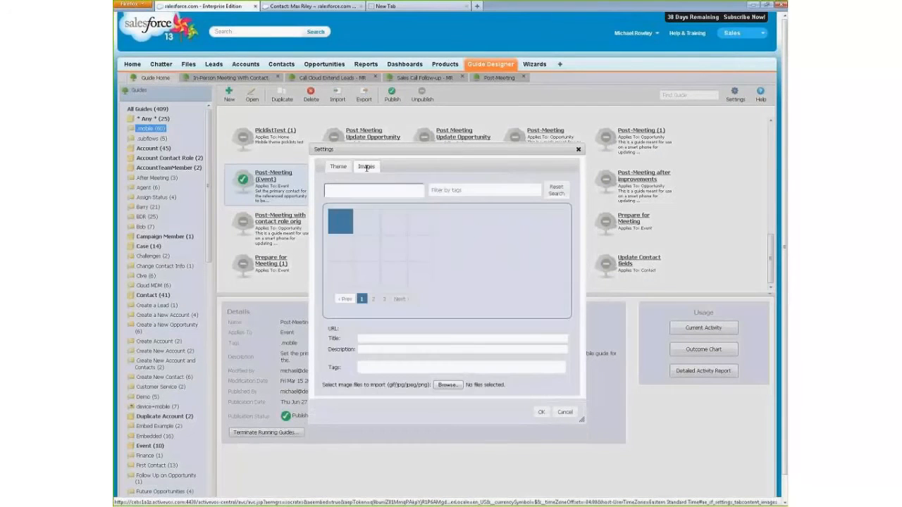
left_click(332, 167)
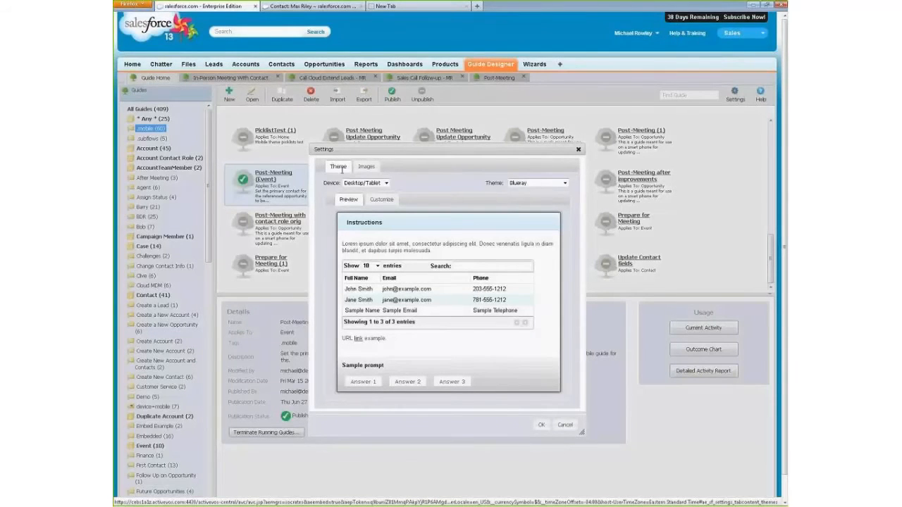
left_click(360, 183)
left_click(360, 190)
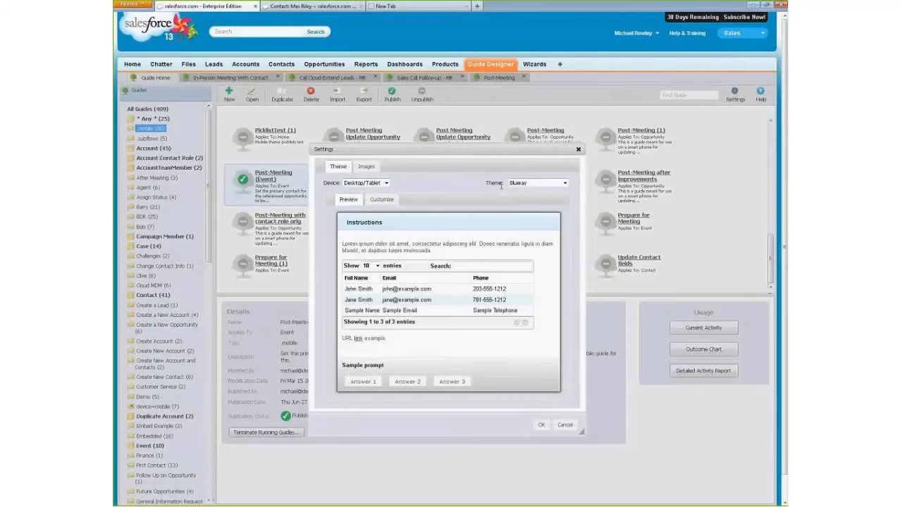
- Preview the Redmond, Vader and Blueray Large Theme themes for Desktop/Tablet and reselect Redmond
left_click(525, 184)
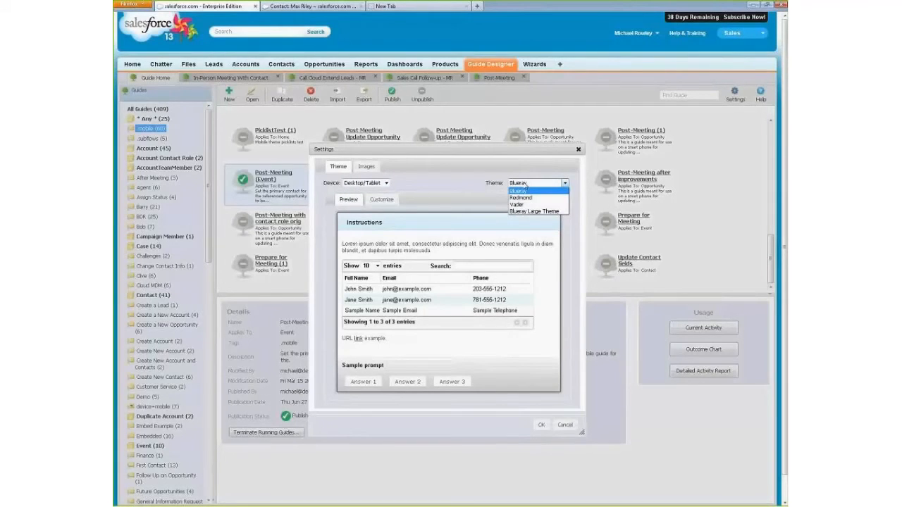
left_click(469, 183)
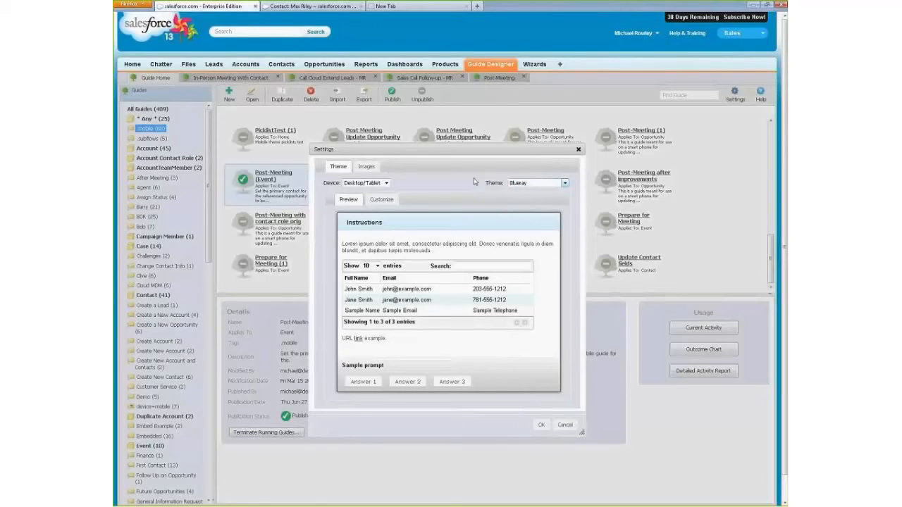
left_click(522, 185)
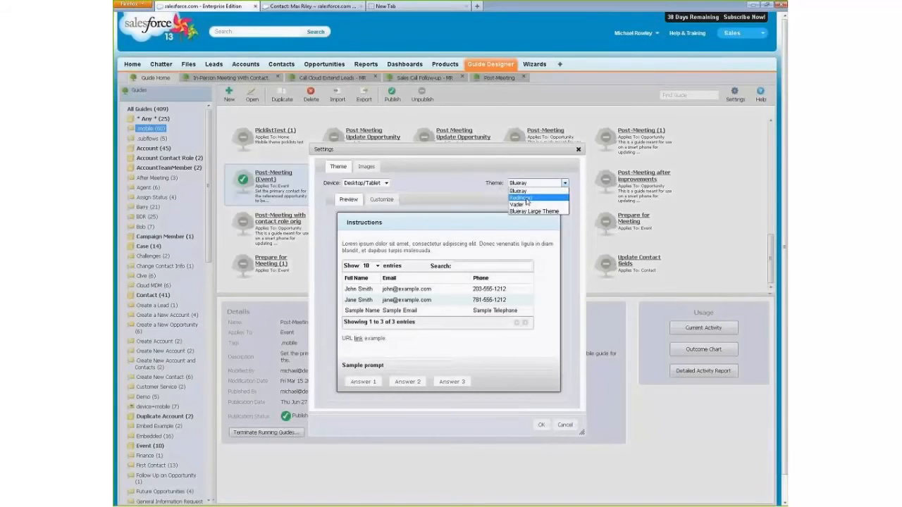
left_click(525, 198)
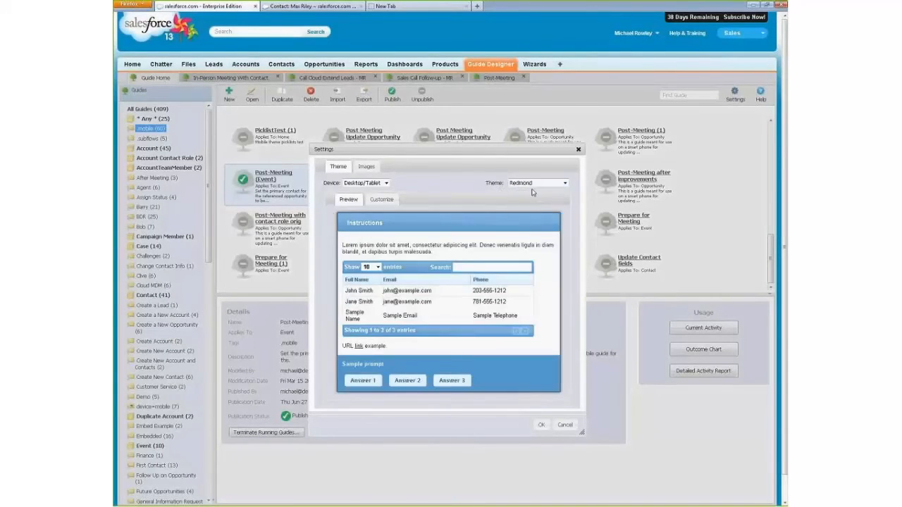
left_click(523, 183)
left_click(519, 205)
left_click(525, 184)
left_click(532, 212)
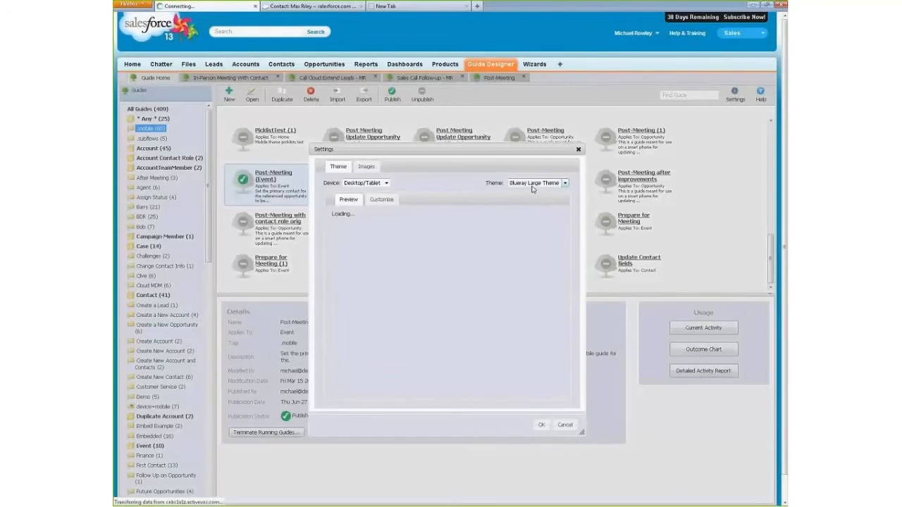
left_click(532, 184)
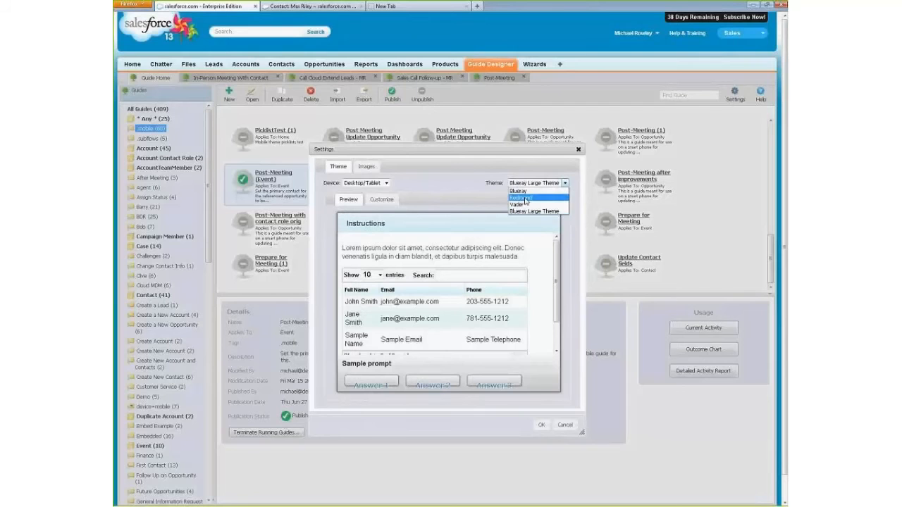
left_click(524, 200)
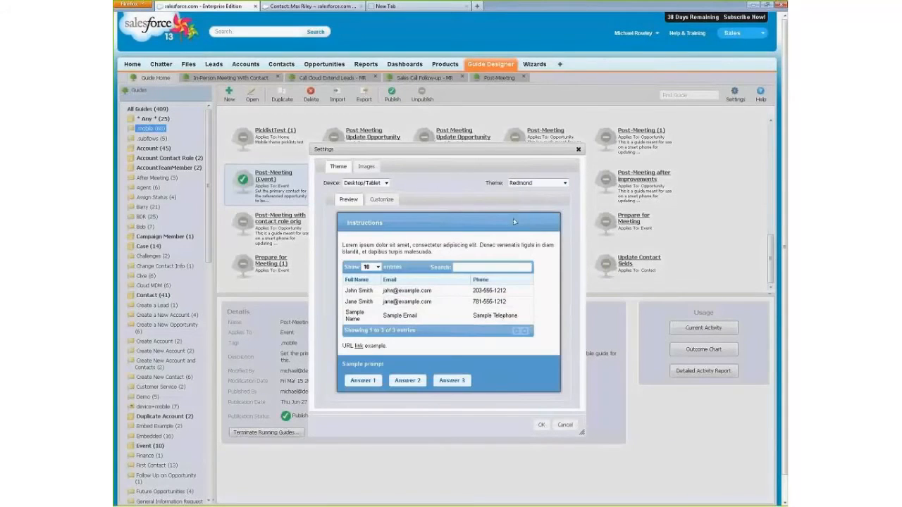
- Set the button font size to 1.3em in the Redmond theme's custom CSS and preview the theme
left_click(380, 199)
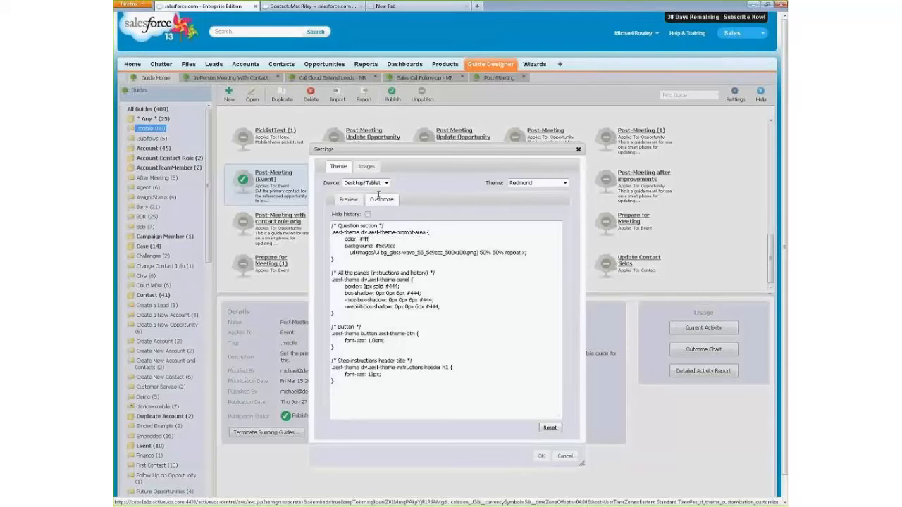
left_click(376, 340)
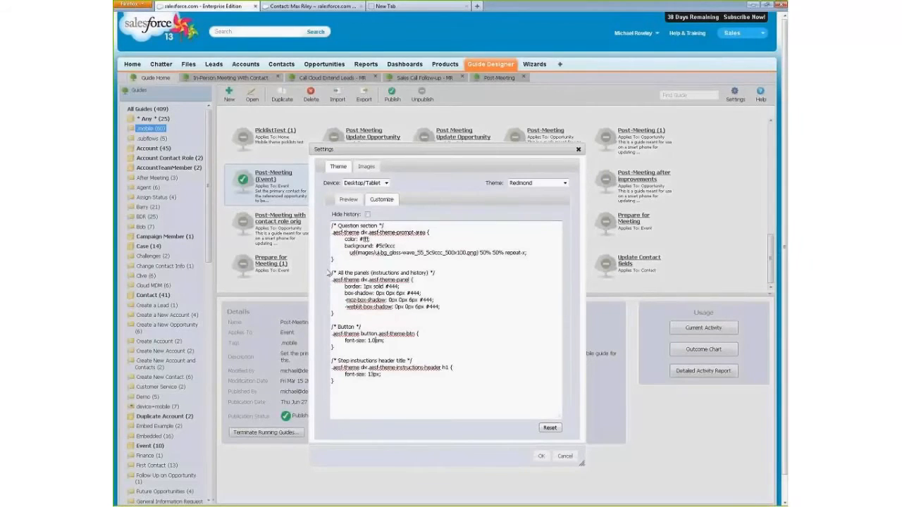
left_click_drag(332, 274, 440, 271)
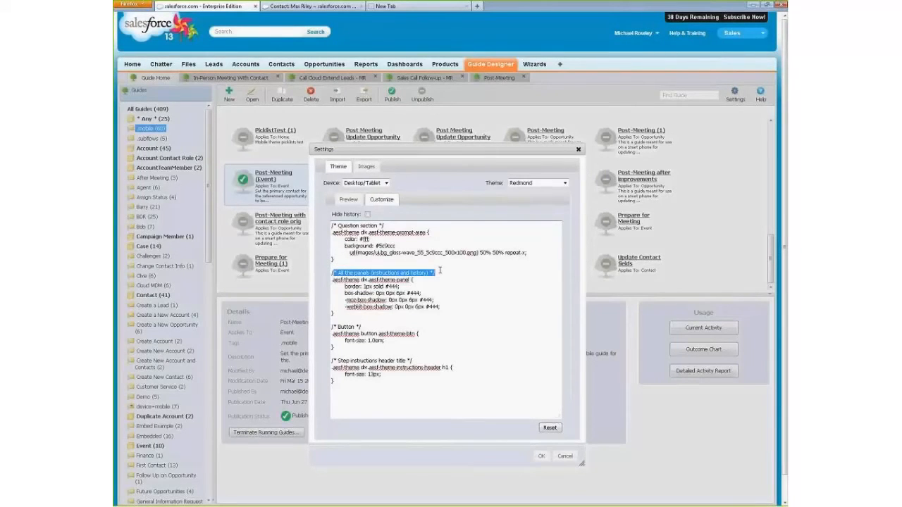
left_click(455, 273)
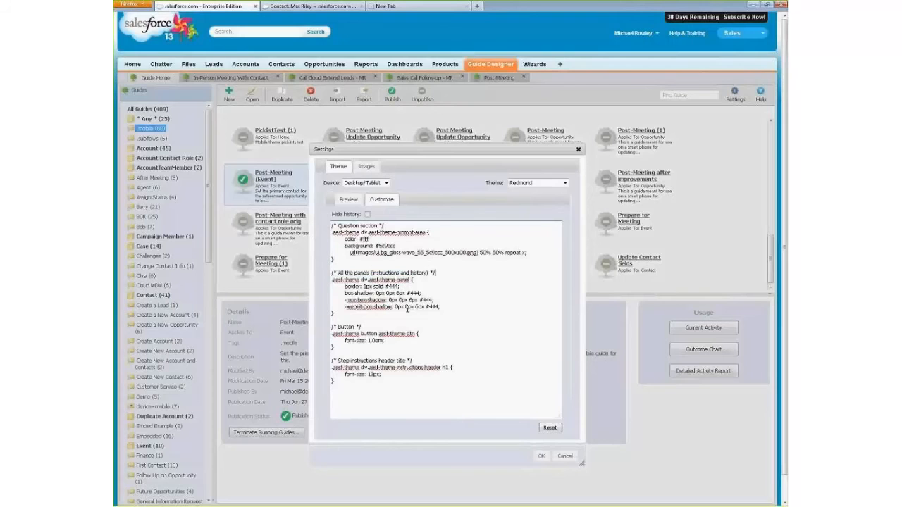
double_click(342, 329)
left_click(371, 341)
left_click(343, 201)
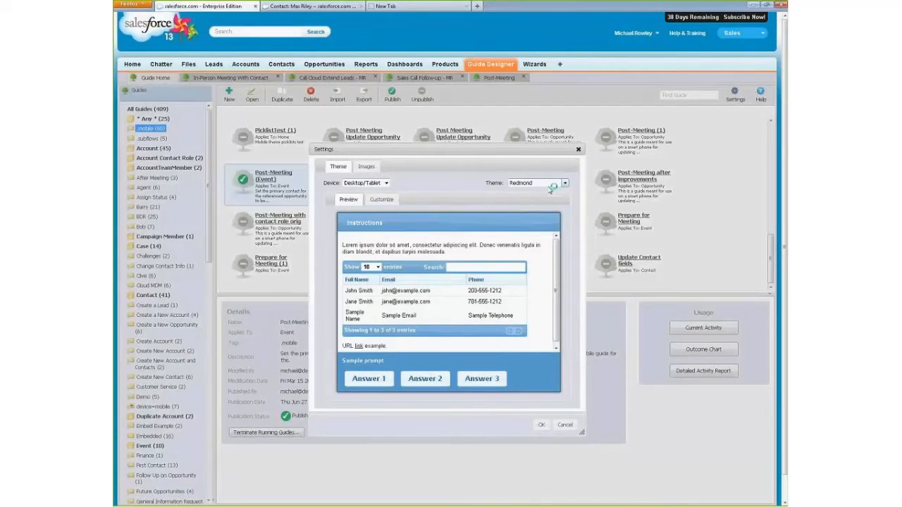
- Review the Redmond theme's customized CSS and its preview once more, and cancel the settings
left_click(382, 200)
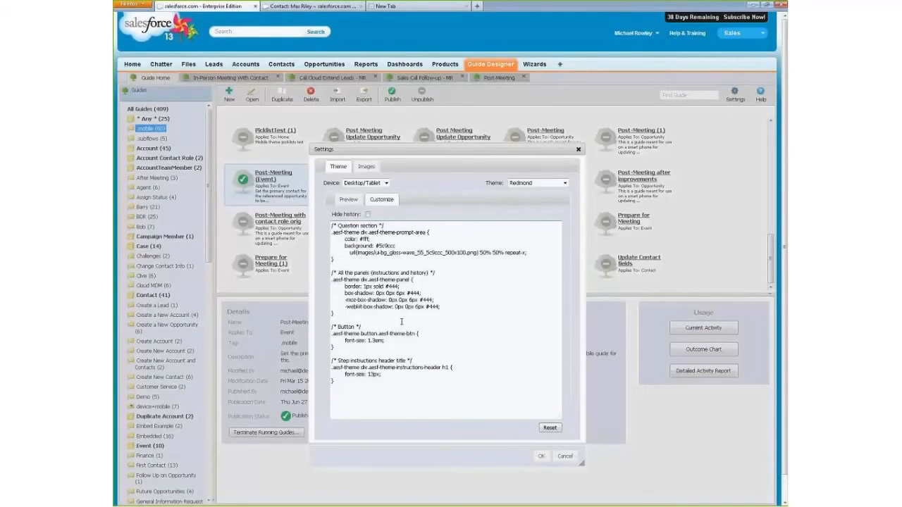
left_click(349, 200)
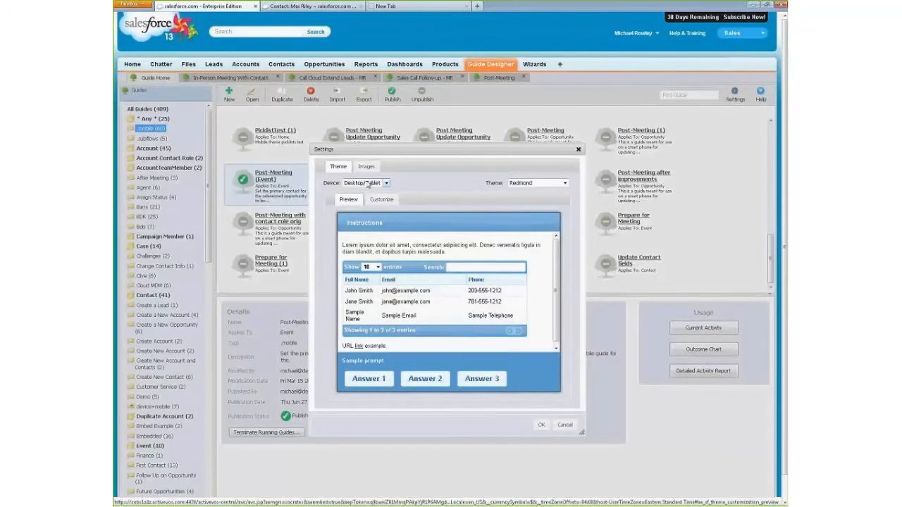
left_click(566, 427)
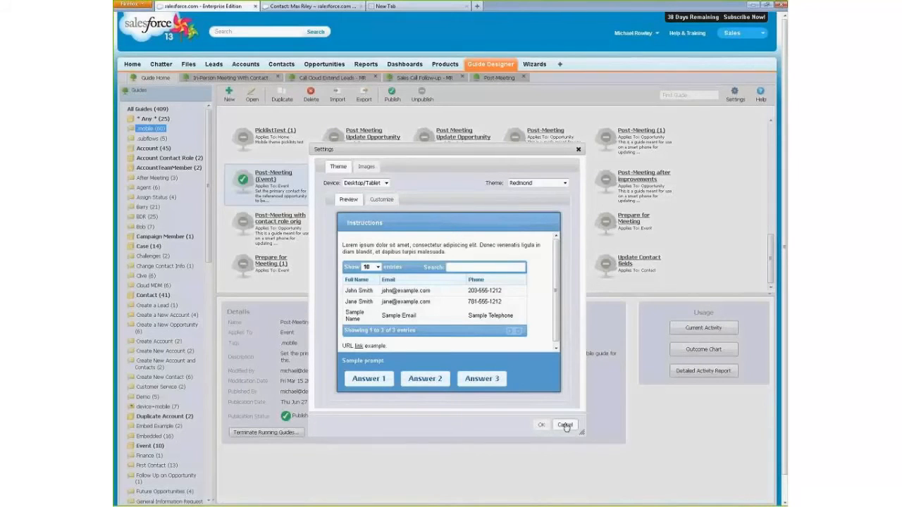
- Cancel the settings and return to the open Post-Meeting guide
left_click(566, 426)
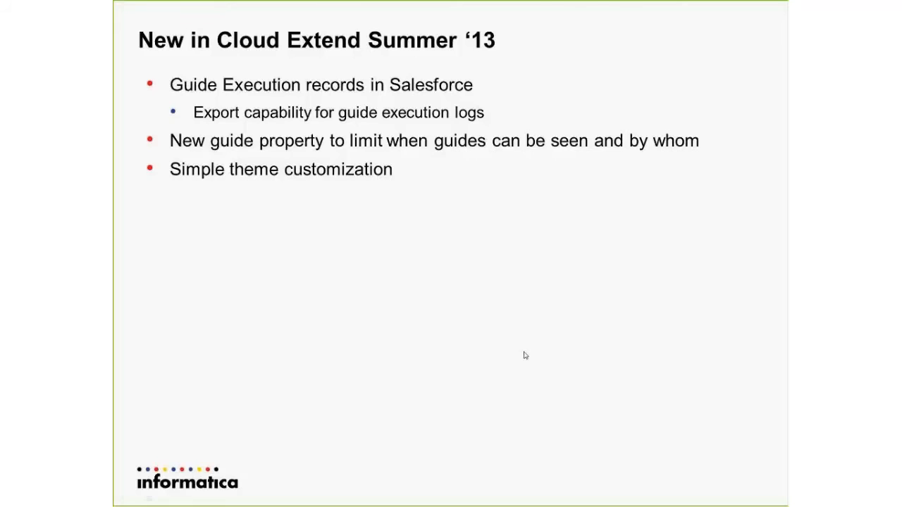
left_click(524, 355)
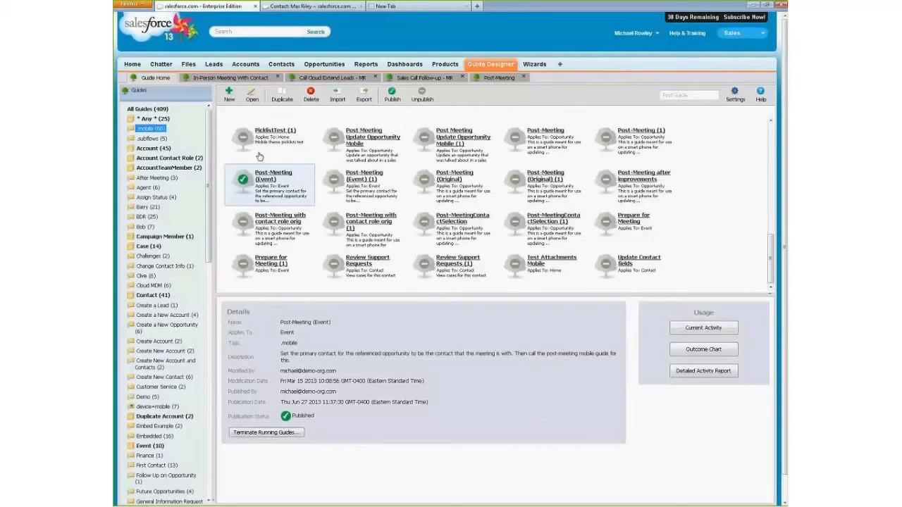
left_click(510, 79)
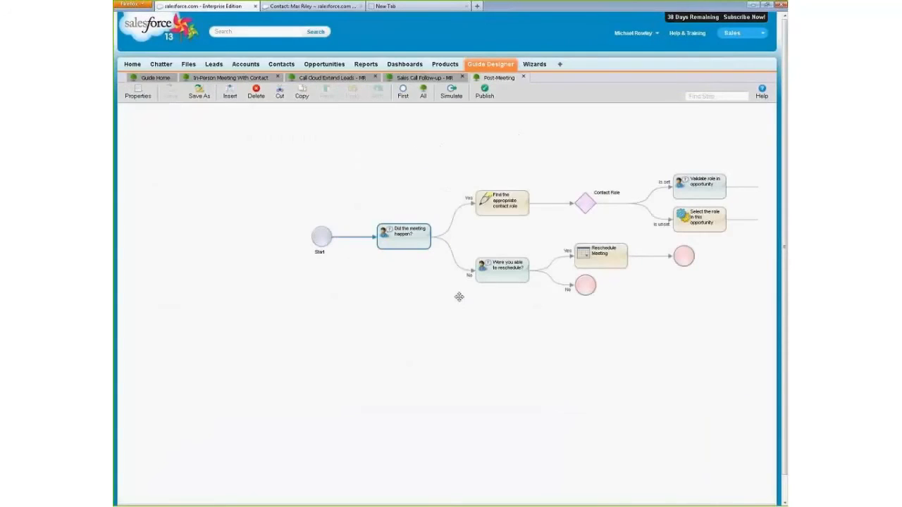
- Insert the Amount field for update into the "Did the meeting happen?" screen step, and save and publish the guide
double_click(421, 241)
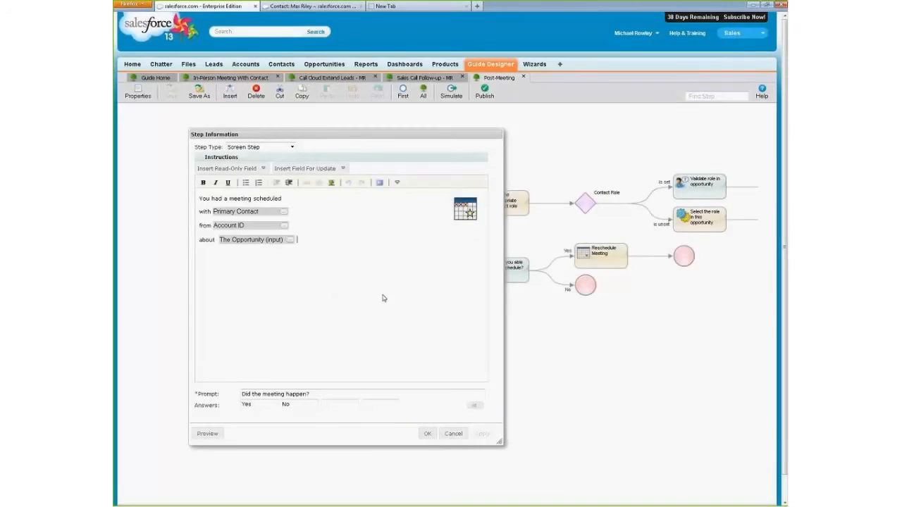
left_click(328, 169)
left_click(310, 196)
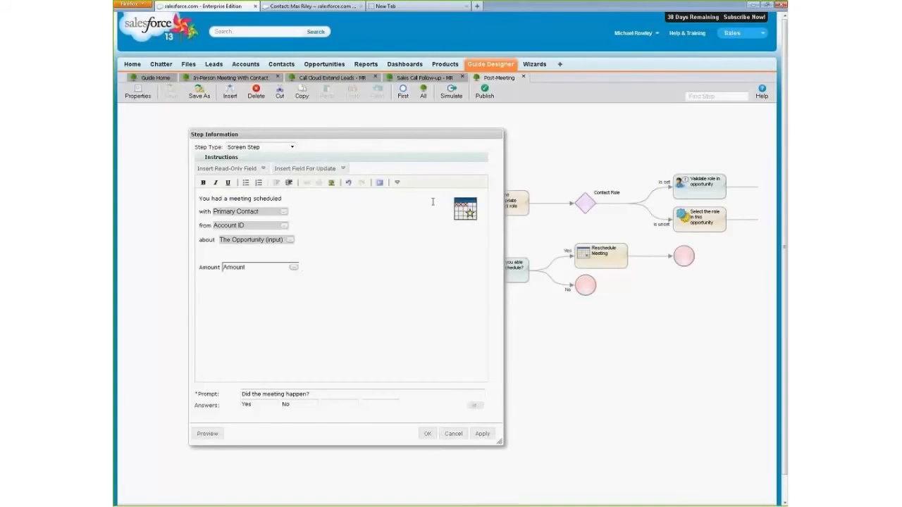
left_click(427, 433)
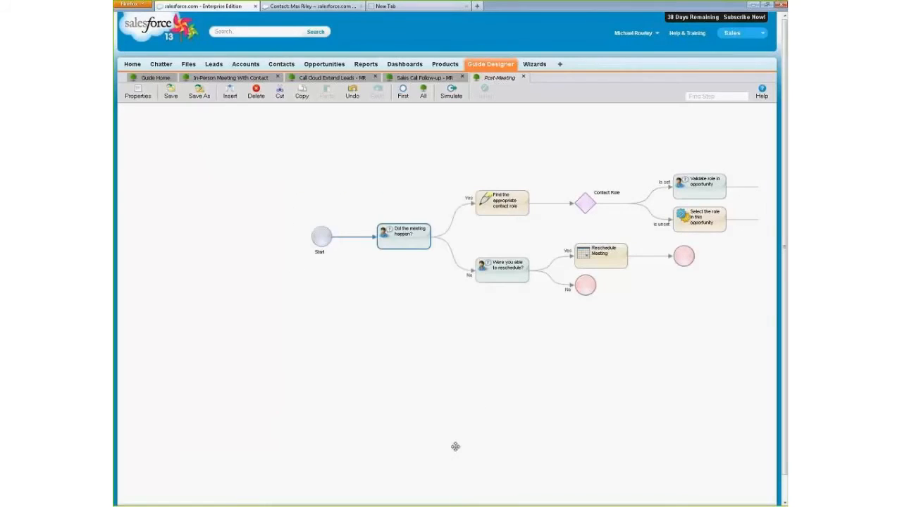
left_click(170, 91)
left_click(485, 90)
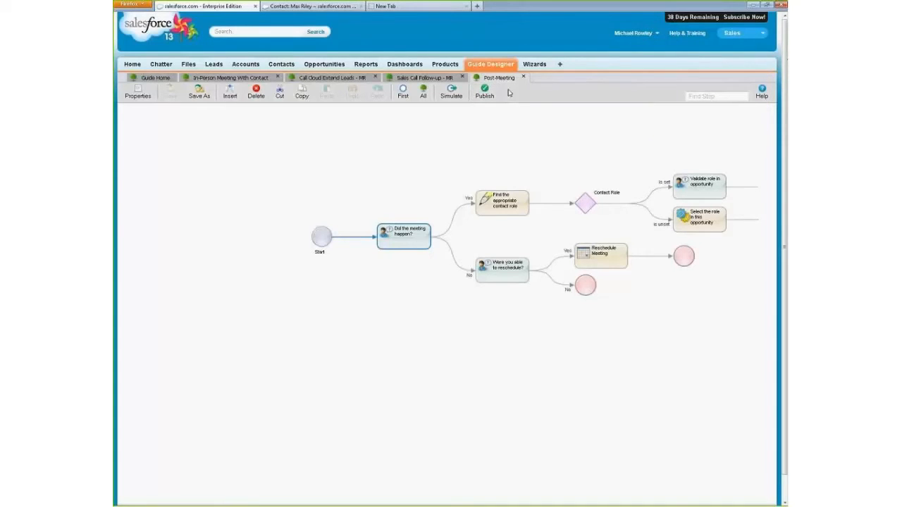
- Try Don't Show Screen on the end step after Reschedule Meeting, look through its When Done options, and cancel
double_click(423, 238)
left_click(681, 265)
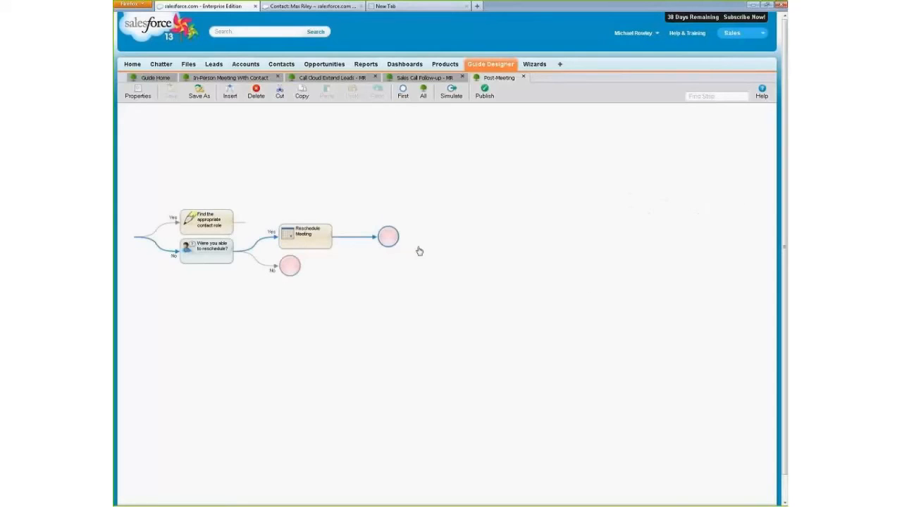
double_click(388, 237)
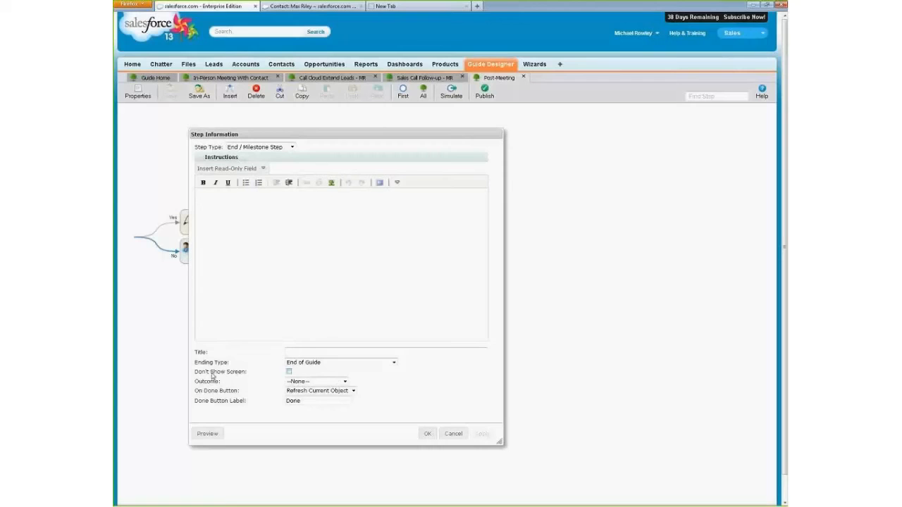
left_click(289, 372)
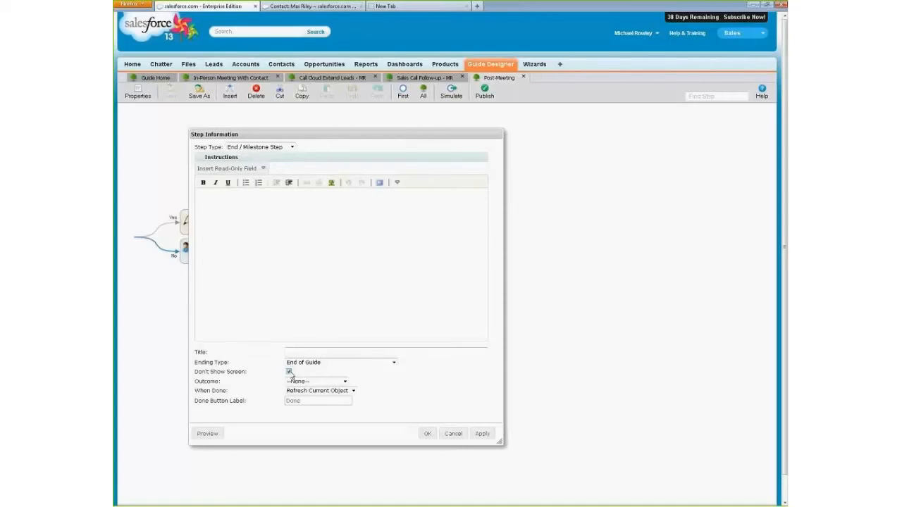
left_click(319, 391)
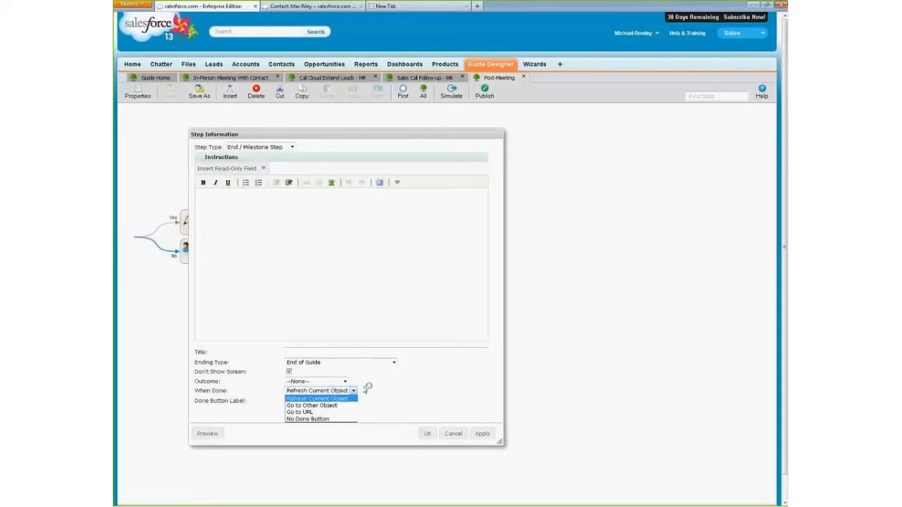
left_click(380, 387)
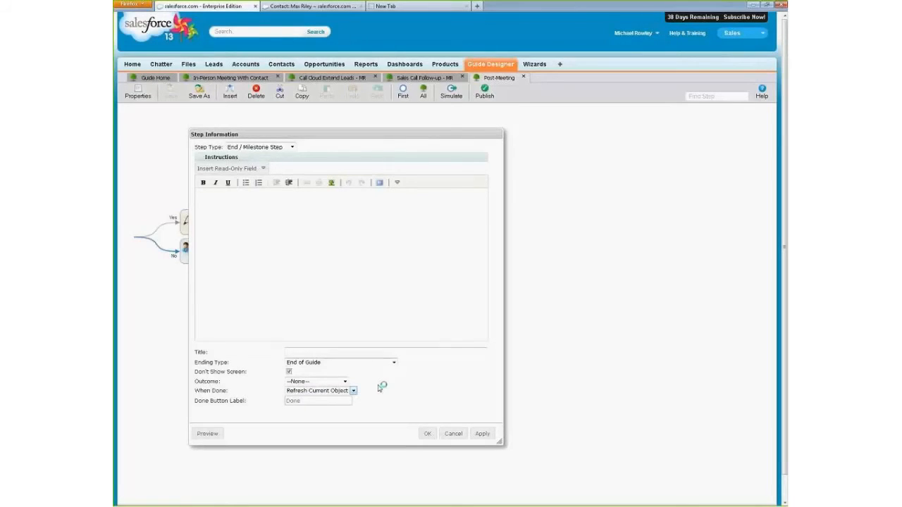
left_click(454, 434)
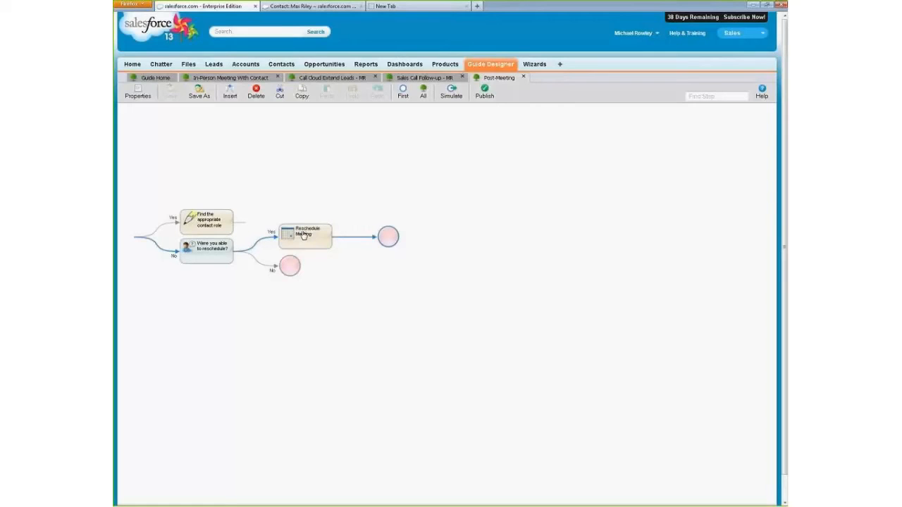
- Try making the end step after Reschedule Meeting go to the Account ID object without showing a screen, and discard the changes
double_click(388, 238)
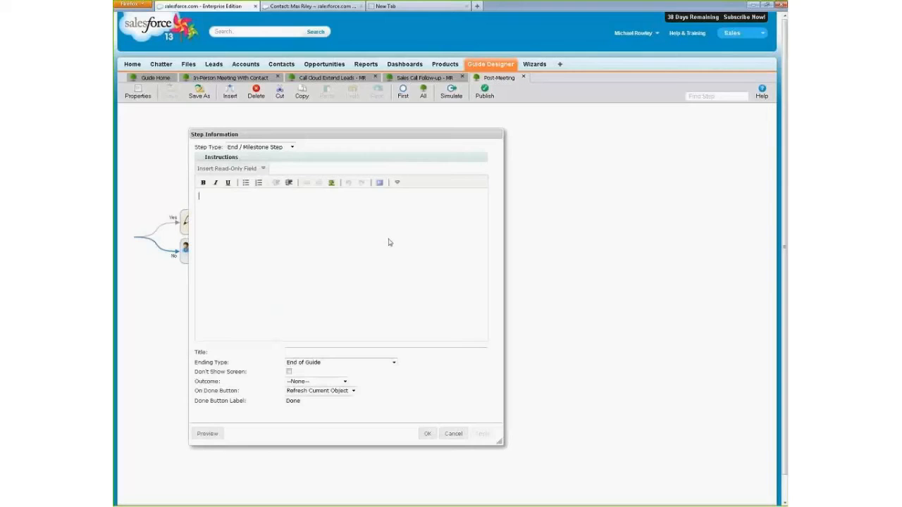
left_click(354, 393)
left_click(336, 406)
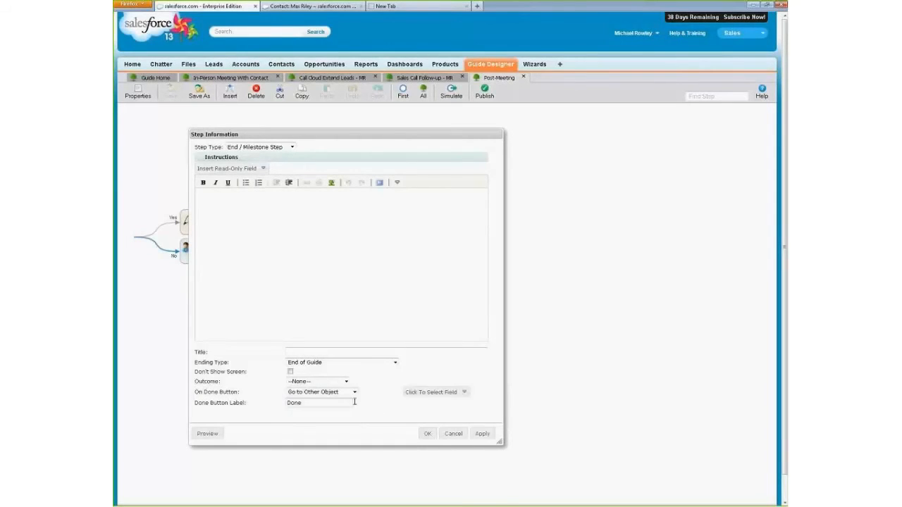
left_click(430, 394)
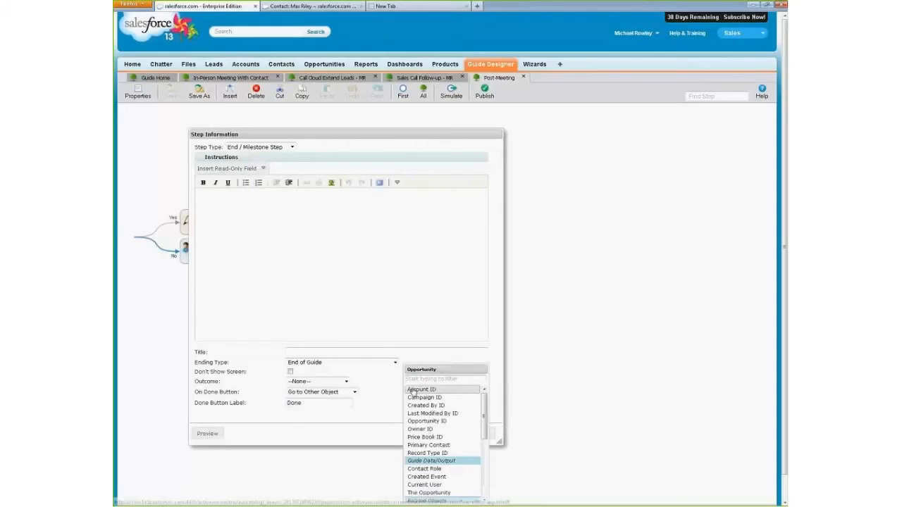
left_click(429, 390)
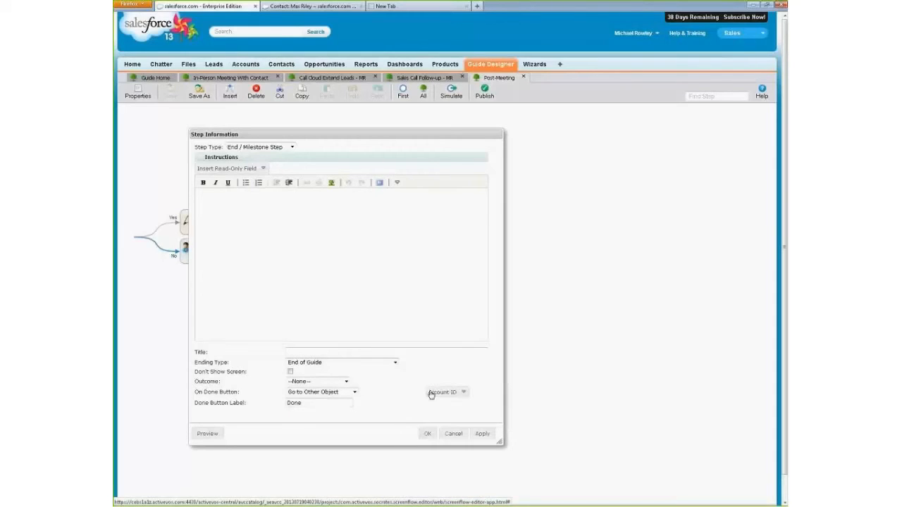
left_click(289, 372)
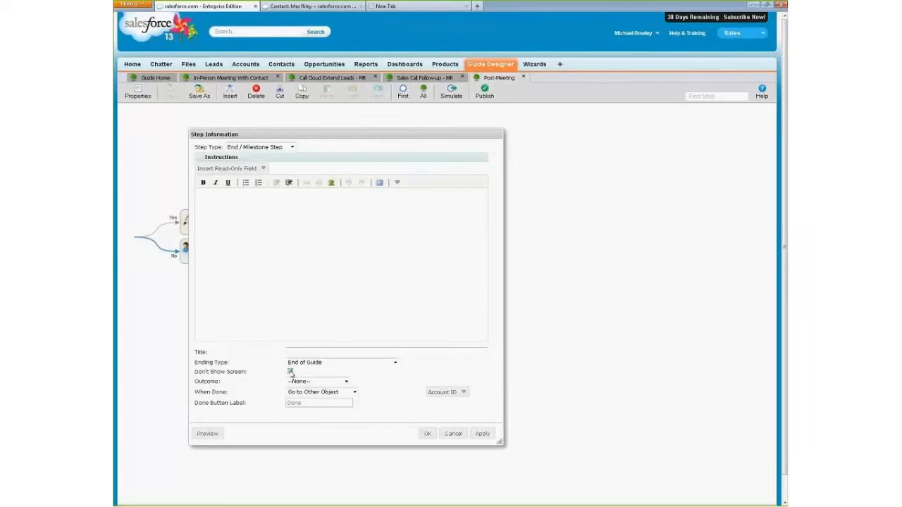
left_click(452, 435)
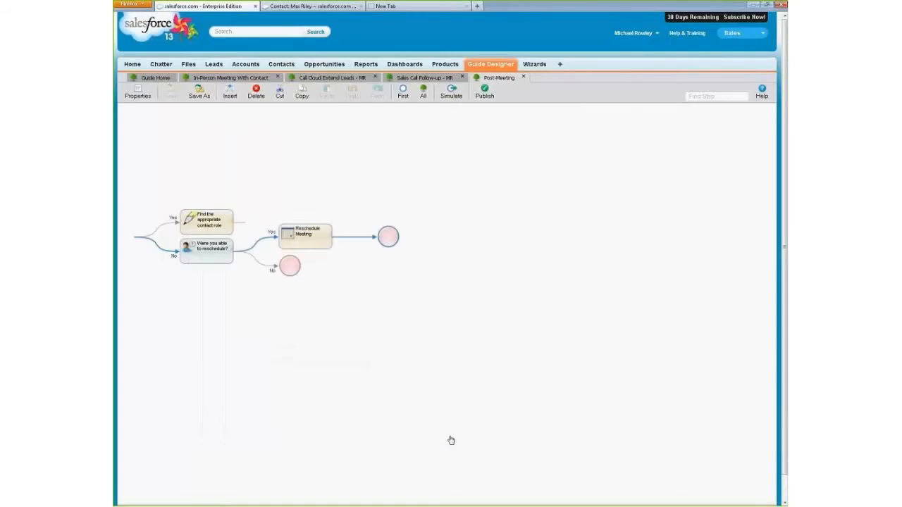
- Insert a new step before "Validate role in opportunity" on the Contact Role "is set" branch and make it an End / Milestone Step
left_click(226, 226)
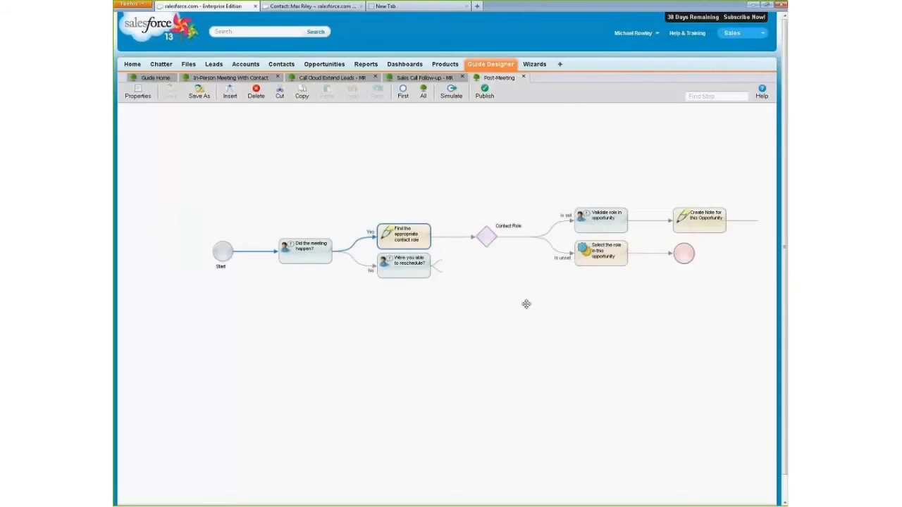
left_click(593, 230)
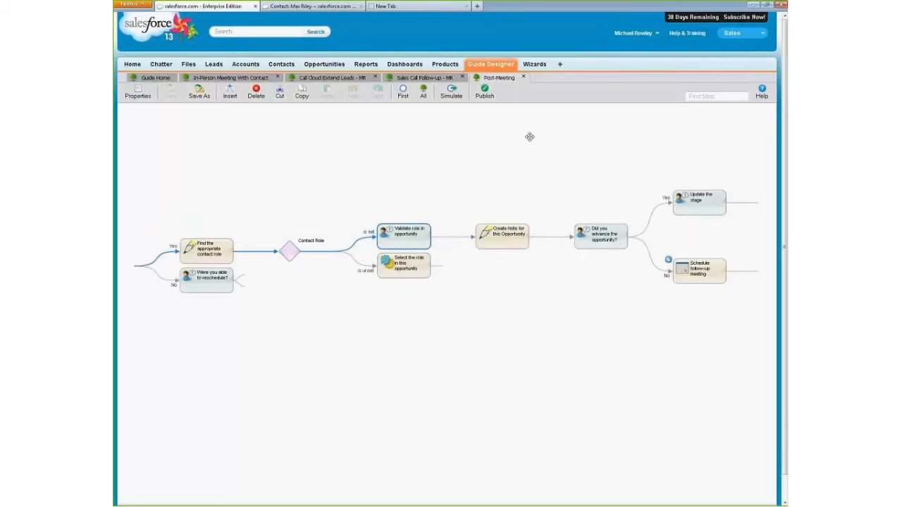
left_click(230, 96)
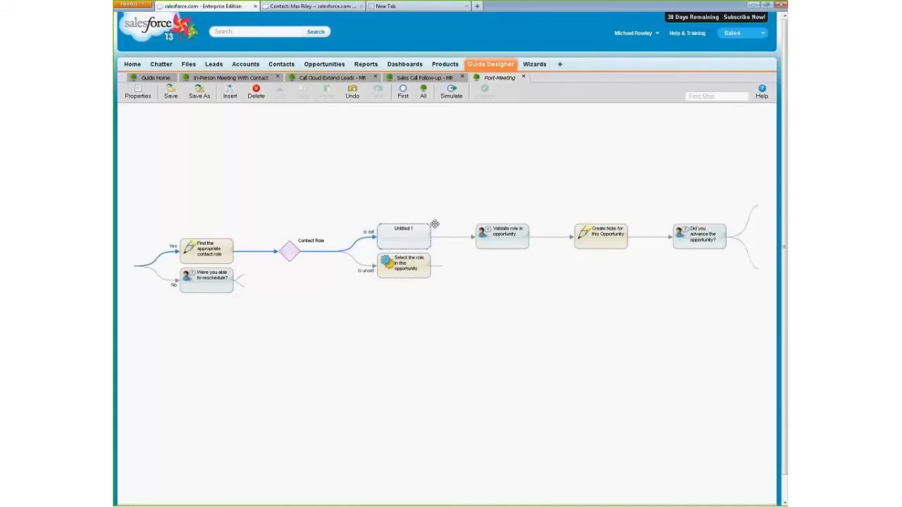
double_click(422, 234)
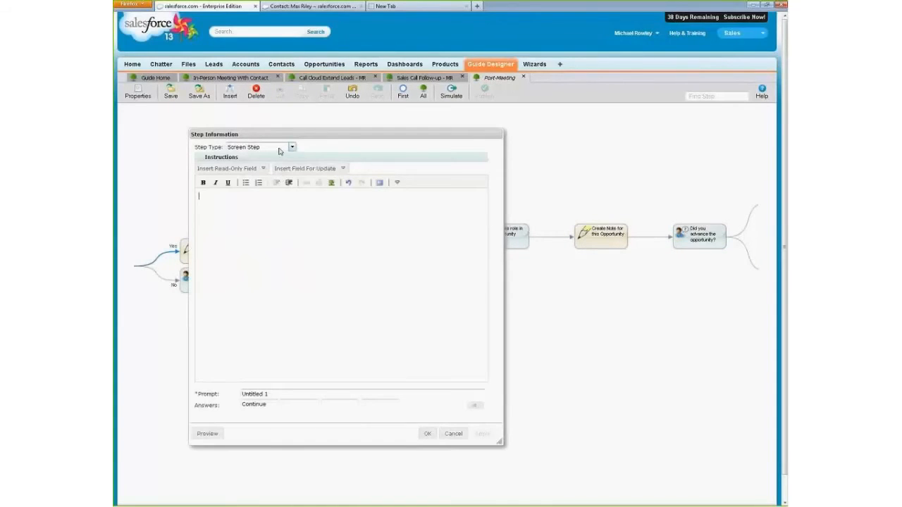
left_click(291, 147)
left_click(271, 170)
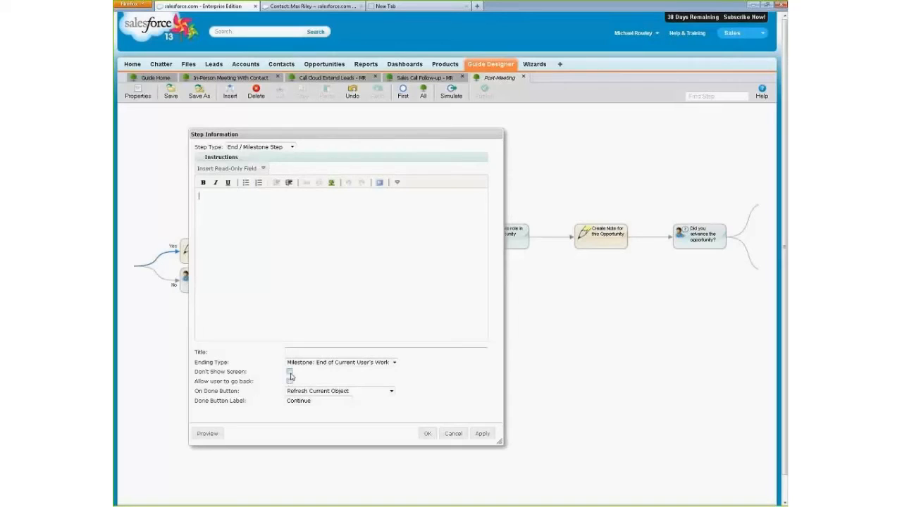
- Enable Don't Show Screen for the new milestone, keep Allow user to go back off, and title it "Prevent rollback"
left_click(289, 373)
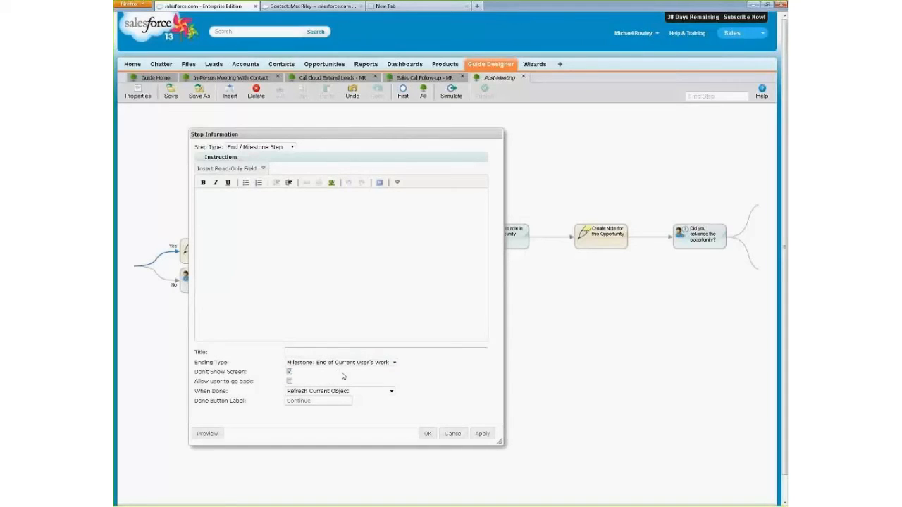
left_click(289, 382)
left_click(290, 381)
left_click(309, 353)
type("Prevent rollback")
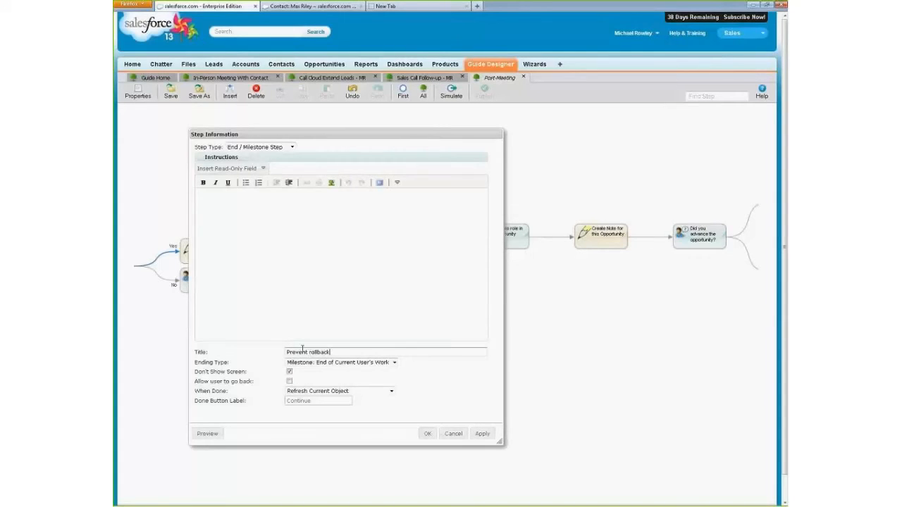
left_click(427, 433)
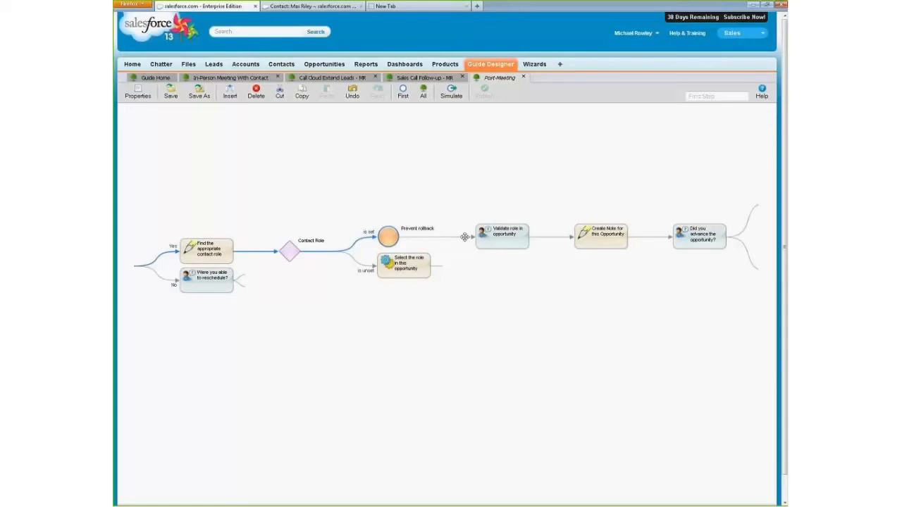
- Try setting the Prevent rollback milestone to Continue when done and toggling Allow user to go back, and discard the changes
double_click(393, 239)
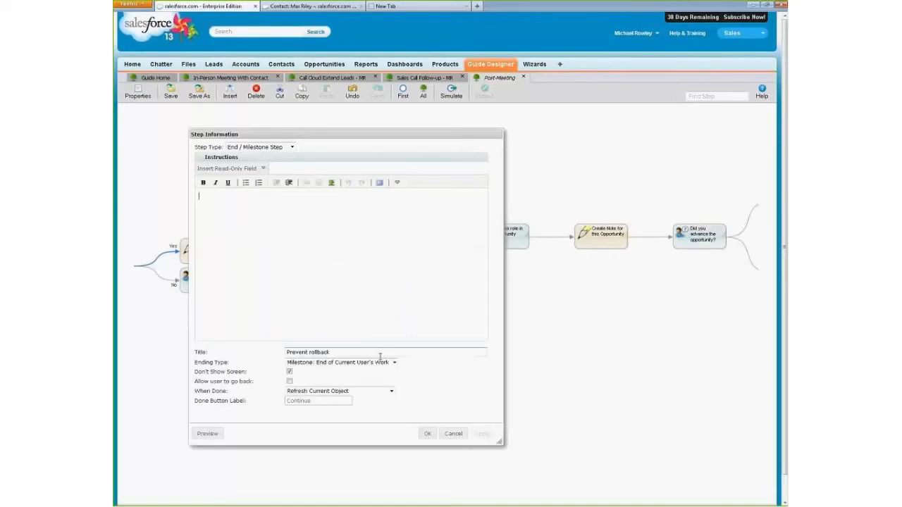
left_click(392, 391)
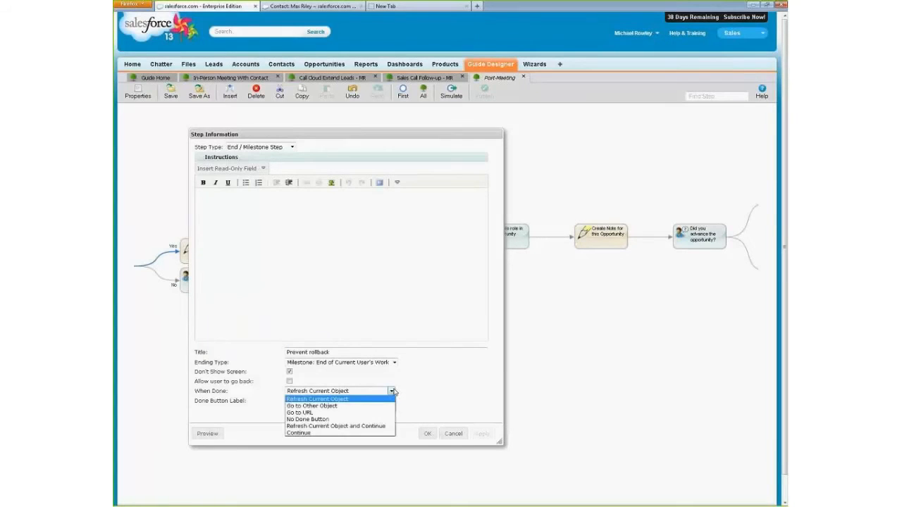
left_click(428, 387)
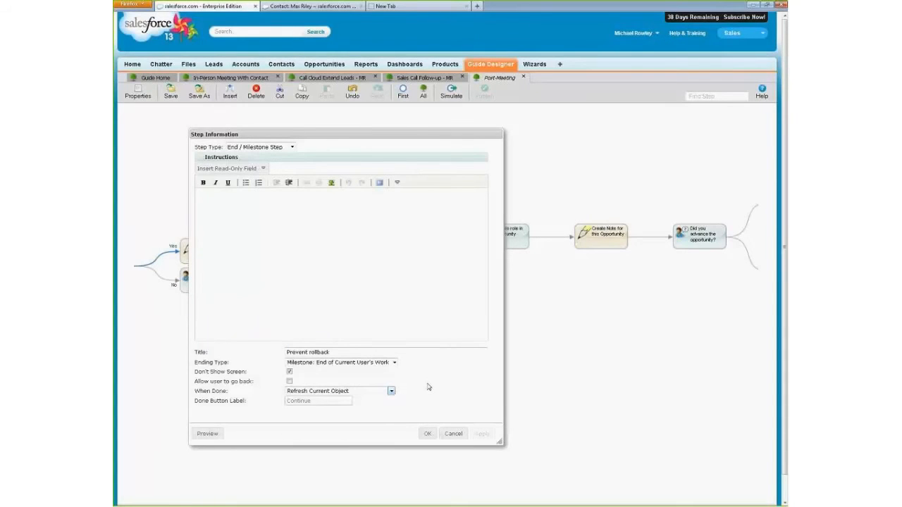
left_click(392, 391)
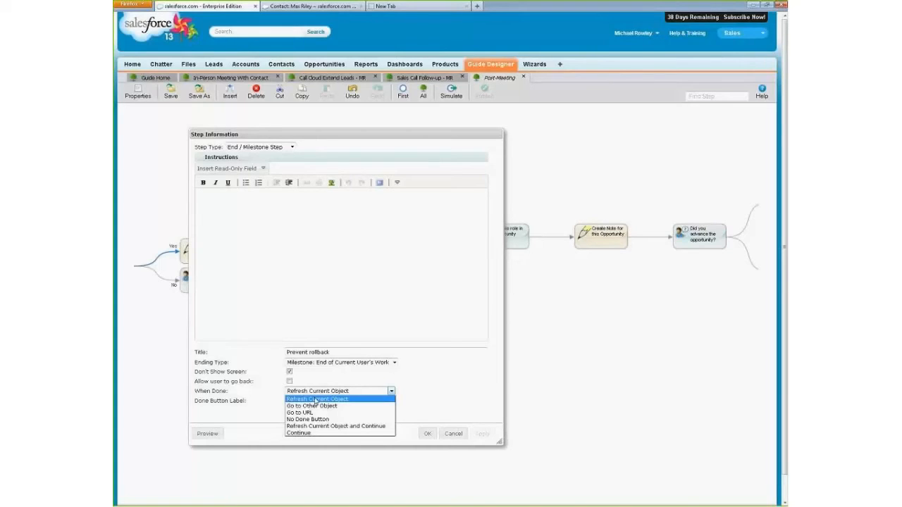
left_click(299, 432)
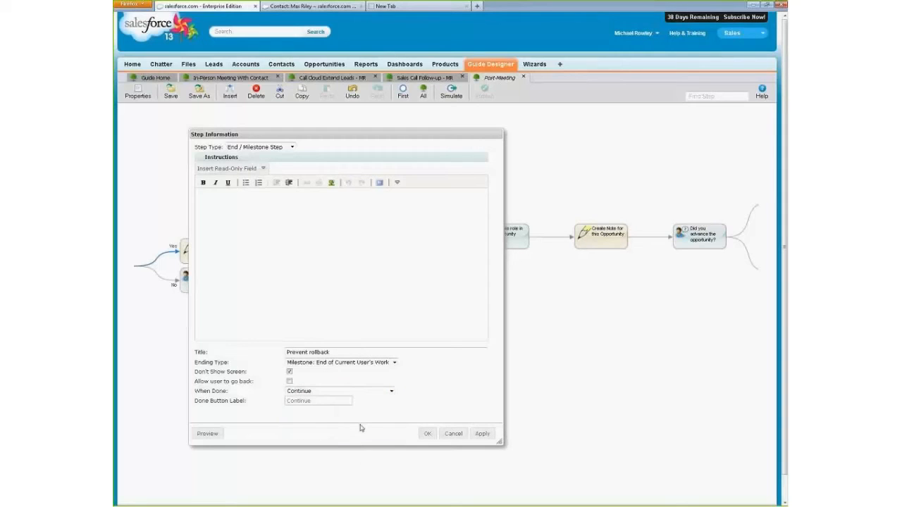
left_click(289, 381)
left_click(453, 434)
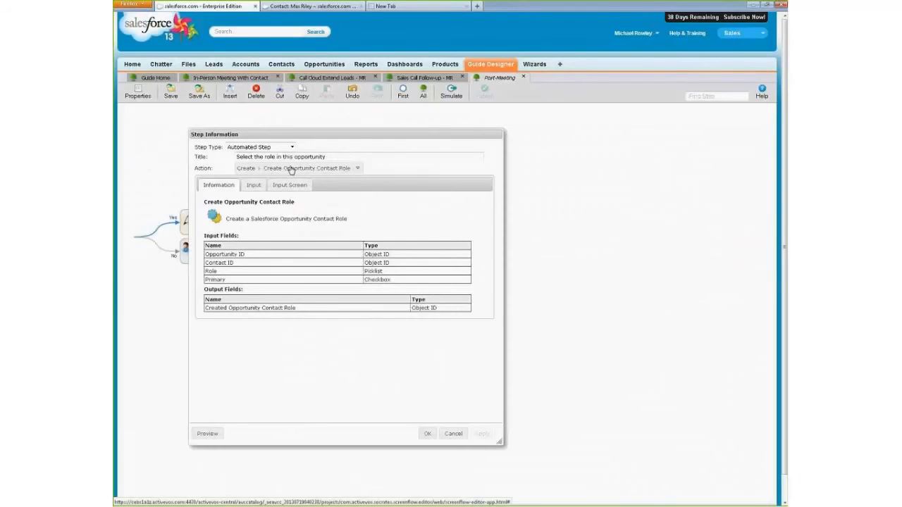
- Try changing the action of "Select the role in this opportunity" to Run Informatica Cloud Task, review its task types, and discard the changes
left_click(292, 170)
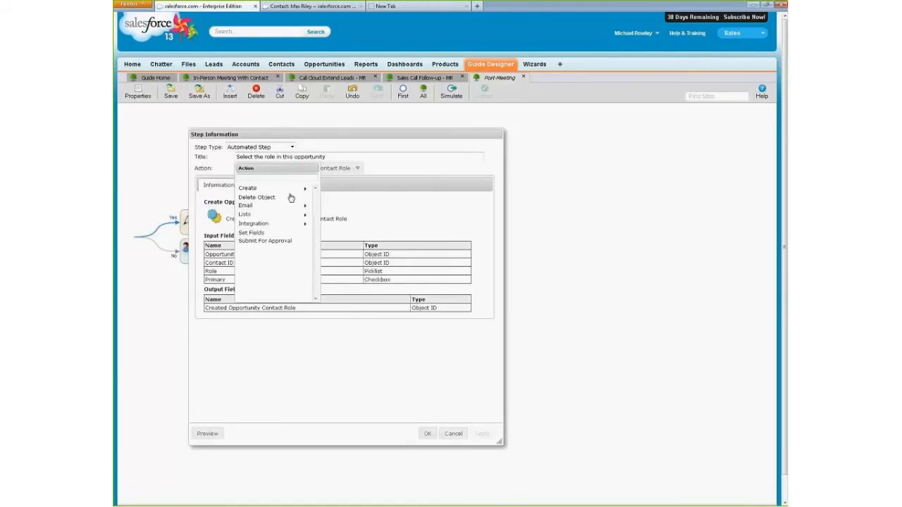
left_click(261, 225)
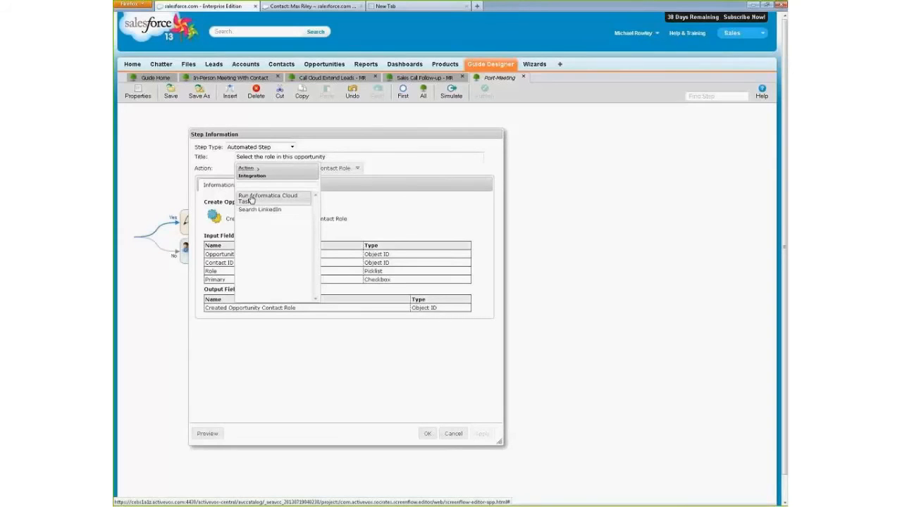
left_click(251, 200)
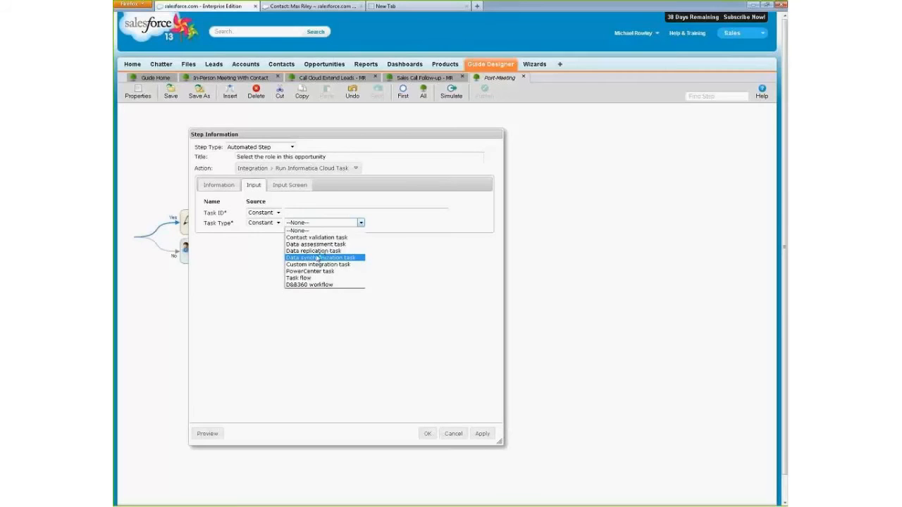
left_click(450, 434)
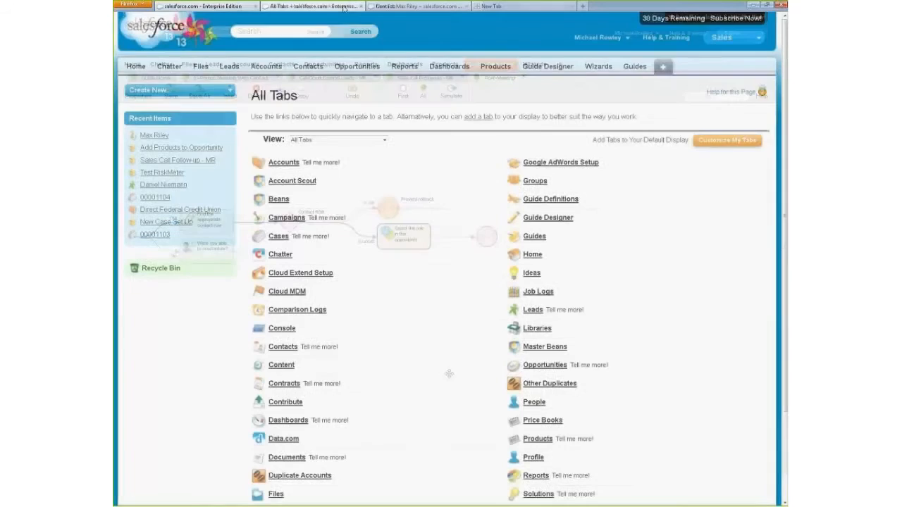
- Examine the Informatica Cloud Data Integration Setup section on the Cloud Extend Setup page
left_click(300, 275)
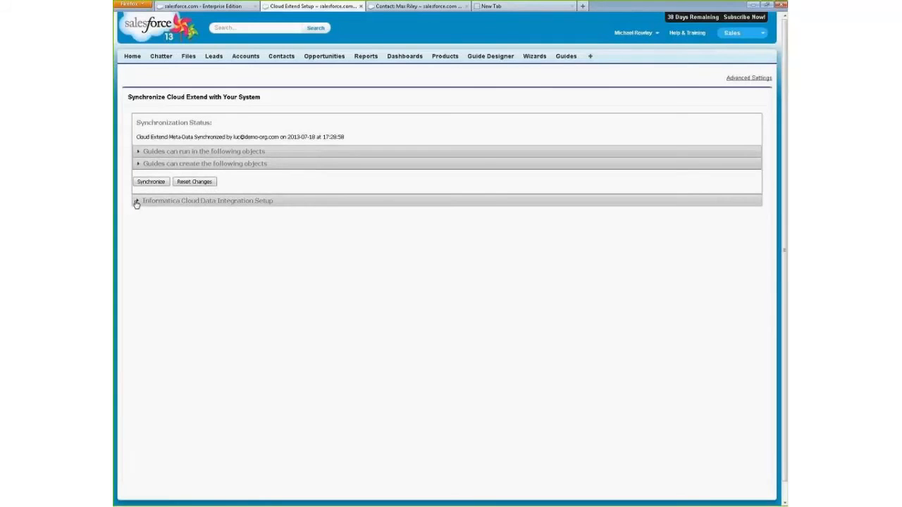
left_click(136, 203)
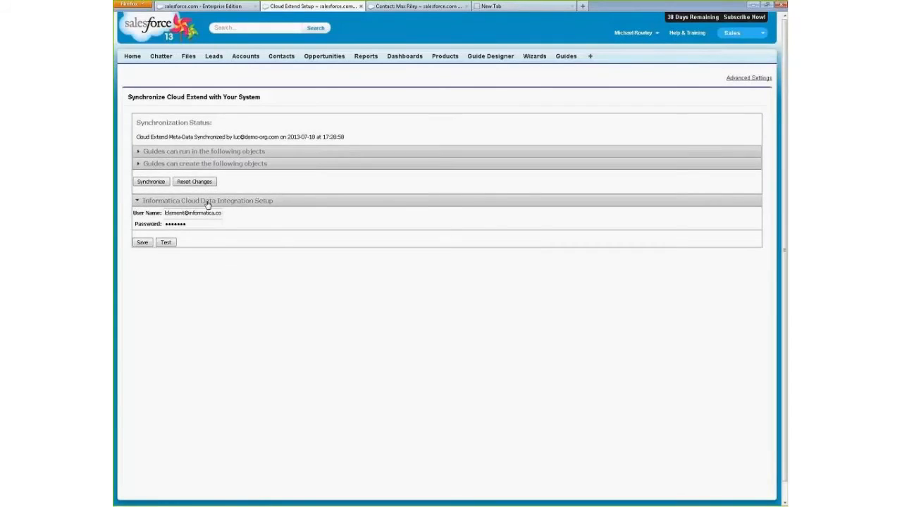
left_click(137, 202)
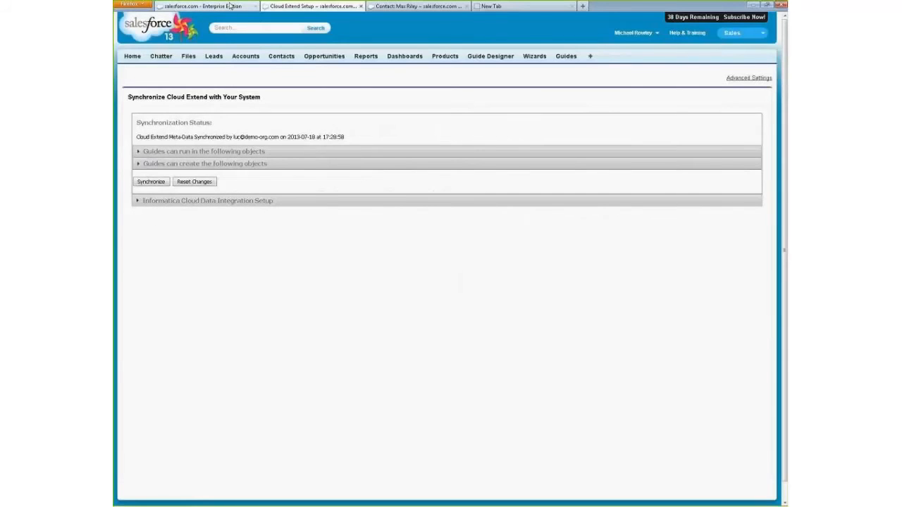
- Back in the Post-Meeting guide, try the Next Multi-Select Value action with Fiscal Period as its picklist source, and discard the changes
left_click(230, 6)
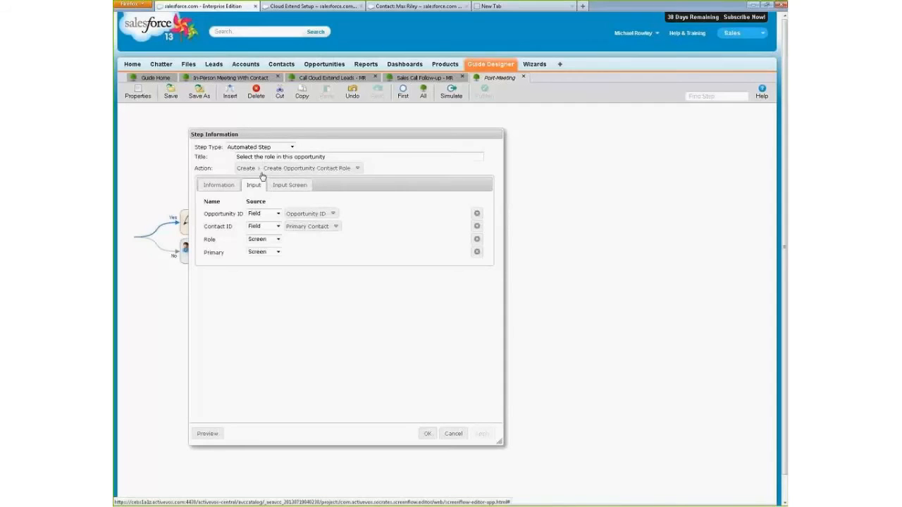
left_click(262, 171)
left_click(262, 215)
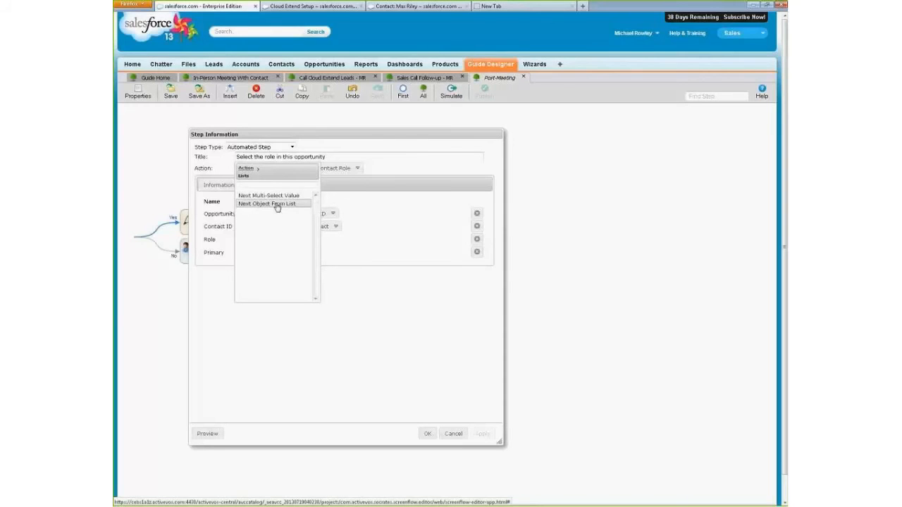
left_click(274, 196)
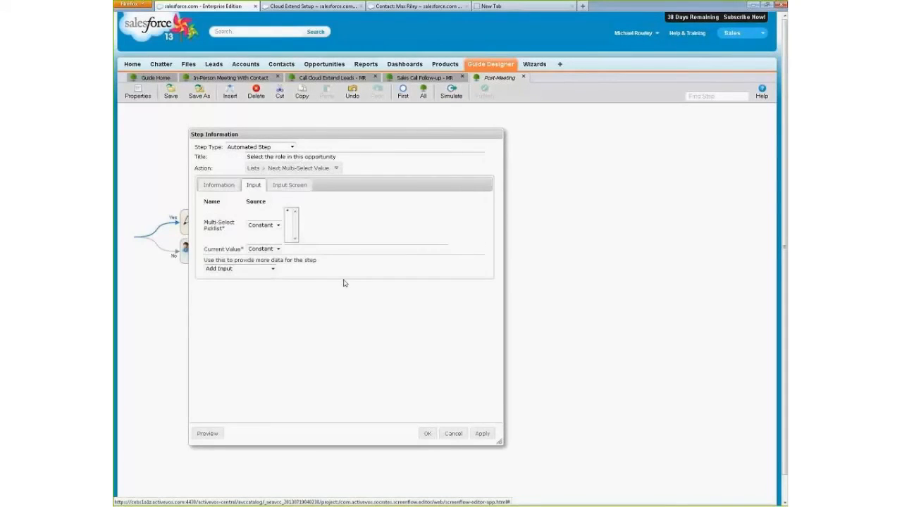
left_click(266, 226)
left_click(264, 237)
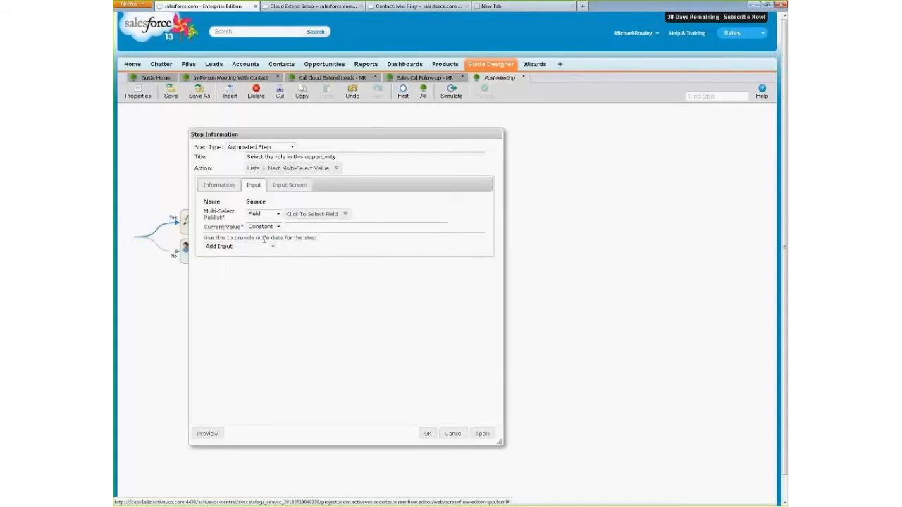
left_click(306, 214)
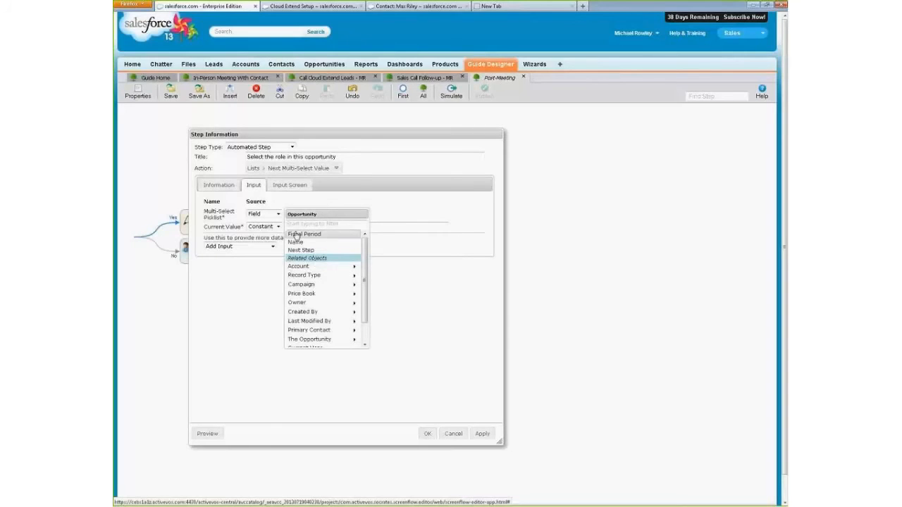
left_click(304, 234)
left_click(312, 227)
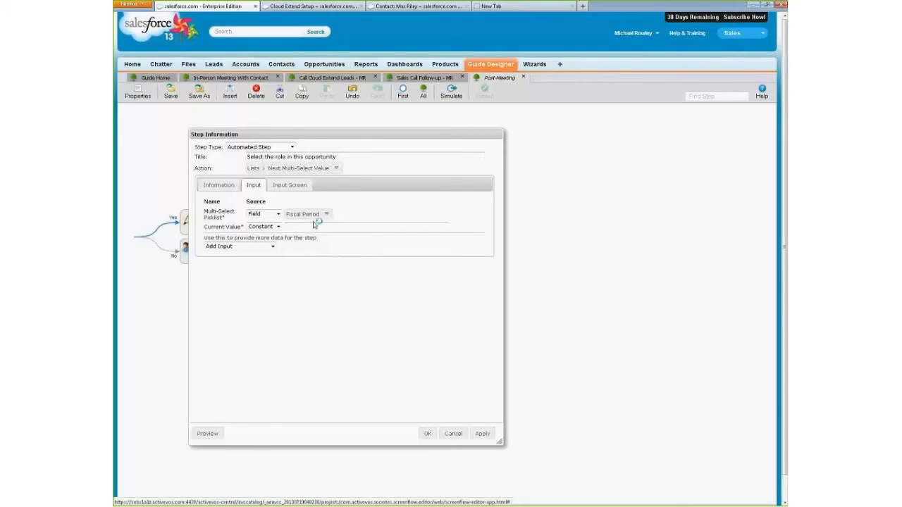
left_click(451, 433)
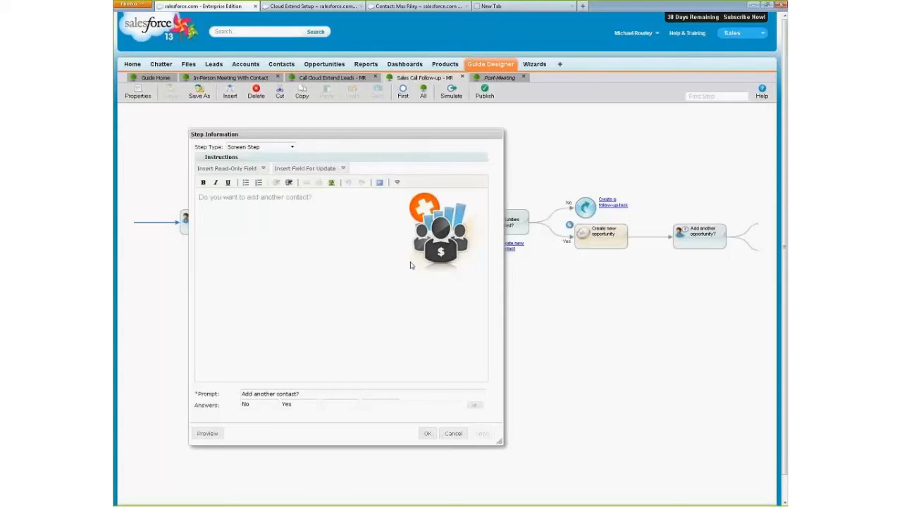
- In the Sales Call Follow-up guide, open the "Add another contact?" step, add blank lines to its instructions and remove the image
left_click(340, 201)
key("Return")
key("Up")
key("Return")
left_click_drag(301, 242, 289, 254)
left_click(331, 241)
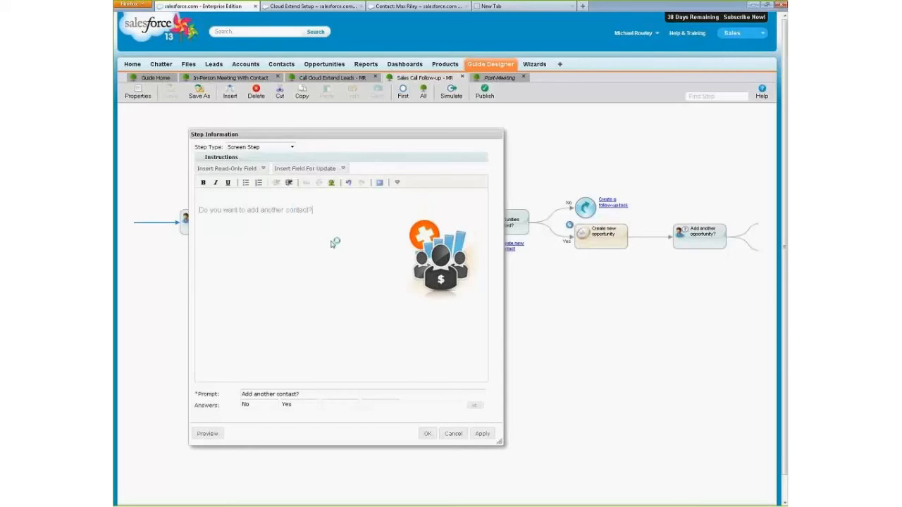
key("Return")
key("Return")
left_click(428, 291)
key("Delete")
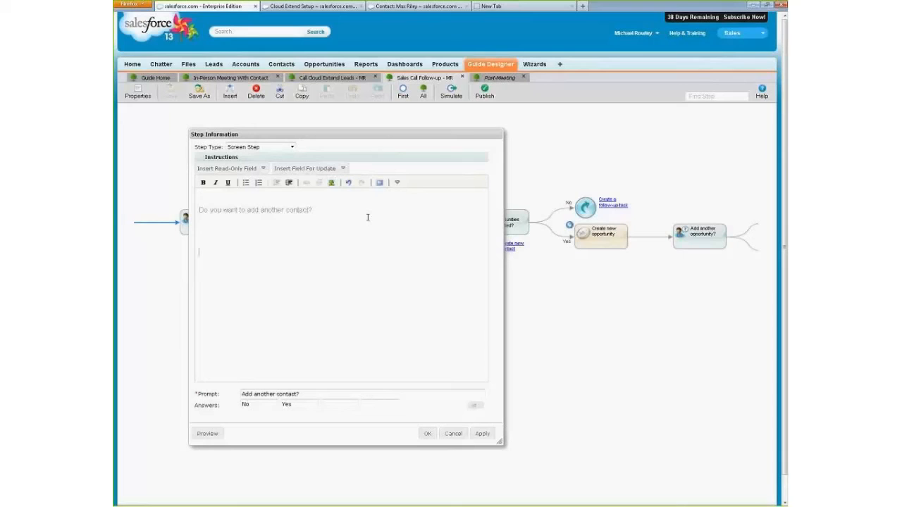
- Insert the contact's Birthdate, Department and Email as updatable fields below the instruction text
left_click(342, 169)
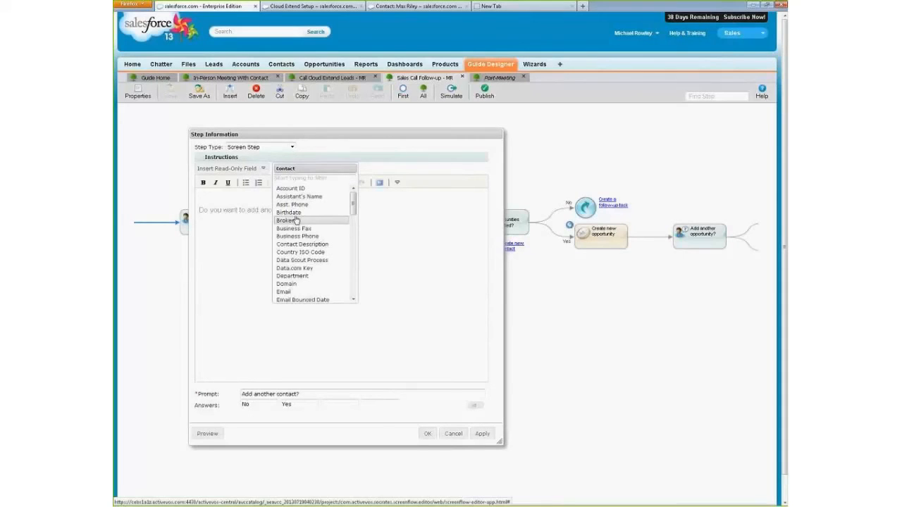
left_click(295, 212)
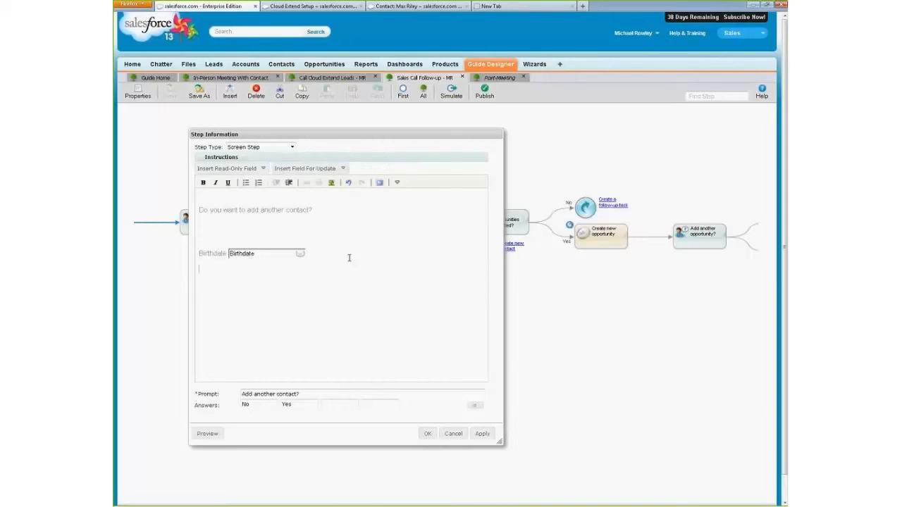
left_click(335, 169)
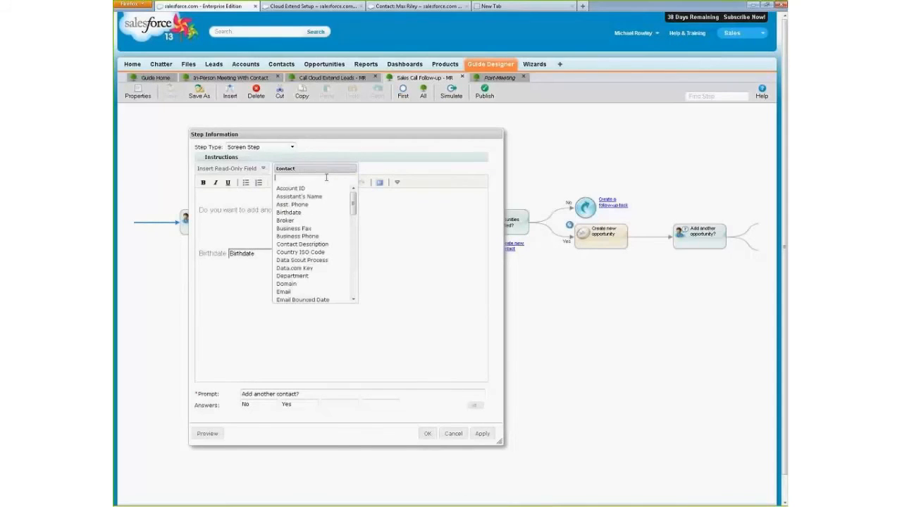
left_click(302, 276)
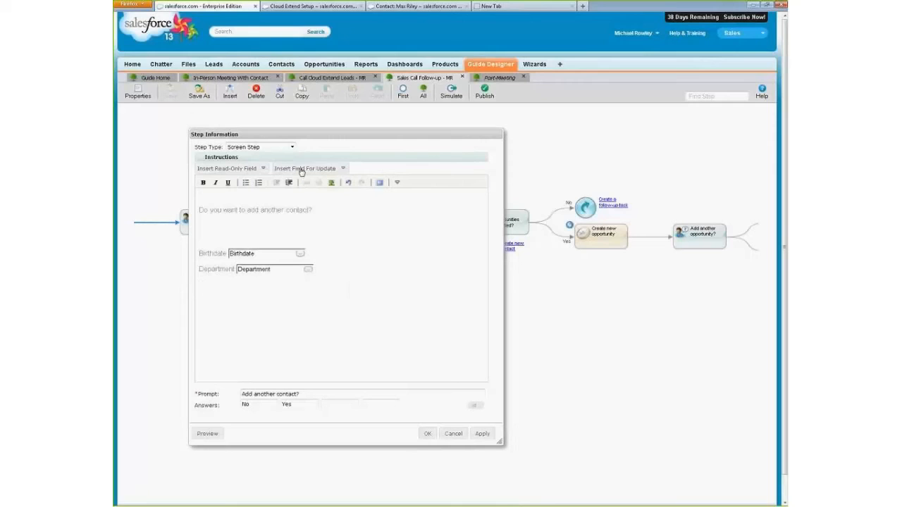
left_click(303, 168)
left_click(296, 292)
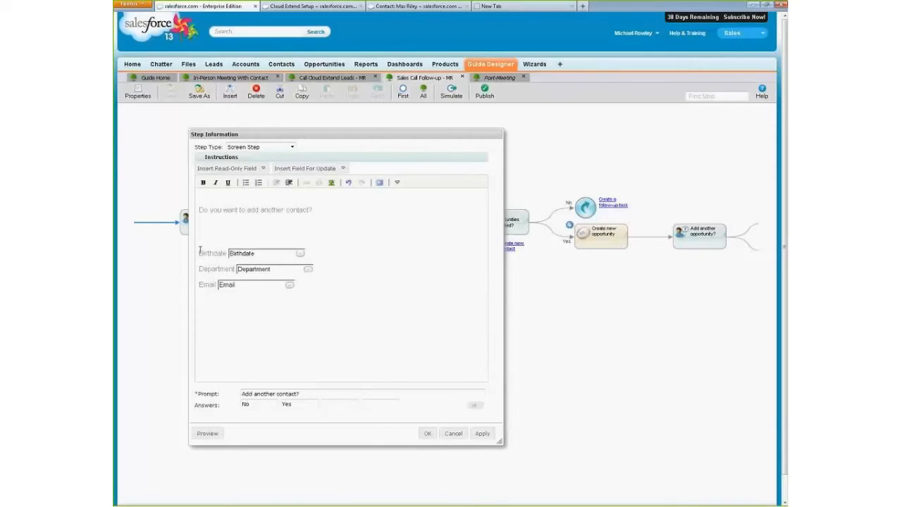
- Preview the screen step to examine how the inserted fields line up, and return to editing it
left_click_drag(200, 251, 382, 339)
left_click(383, 335)
left_click(208, 434)
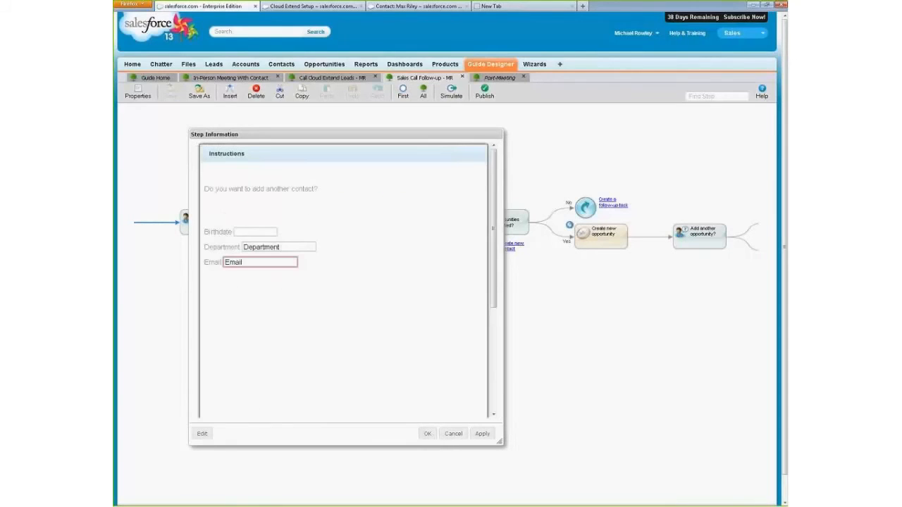
left_click(206, 434)
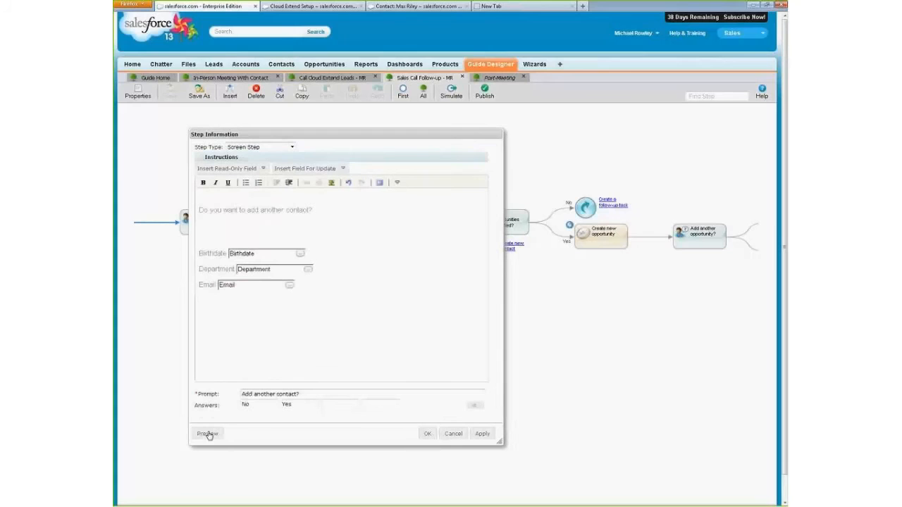
- Delete the Birthdate, Department and Email fields from the instructions
double_click(212, 253)
left_click_drag(288, 273, 424, 355)
key("Delete")
key("Up")
key("Return")
key("Up")
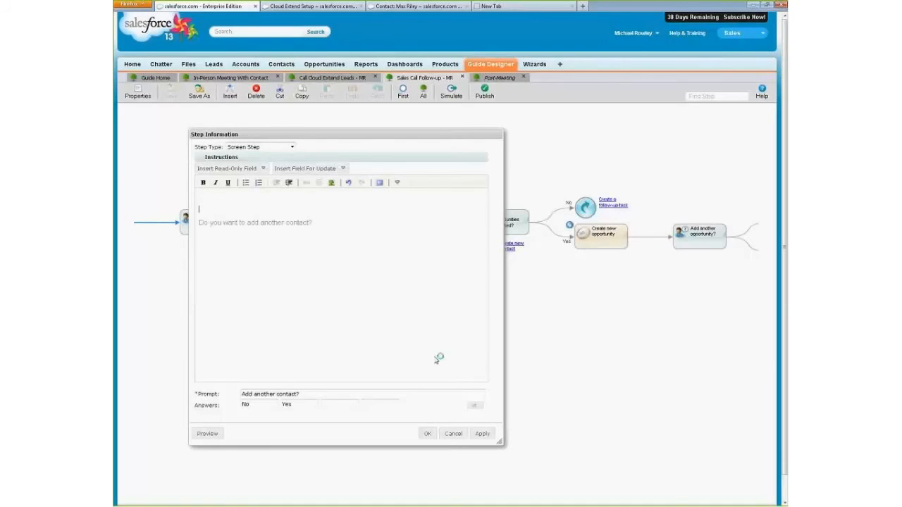
- Insert a table with 2 columns and 2 rows below "Do you want to add another contact?"
left_click(397, 183)
left_click(238, 290)
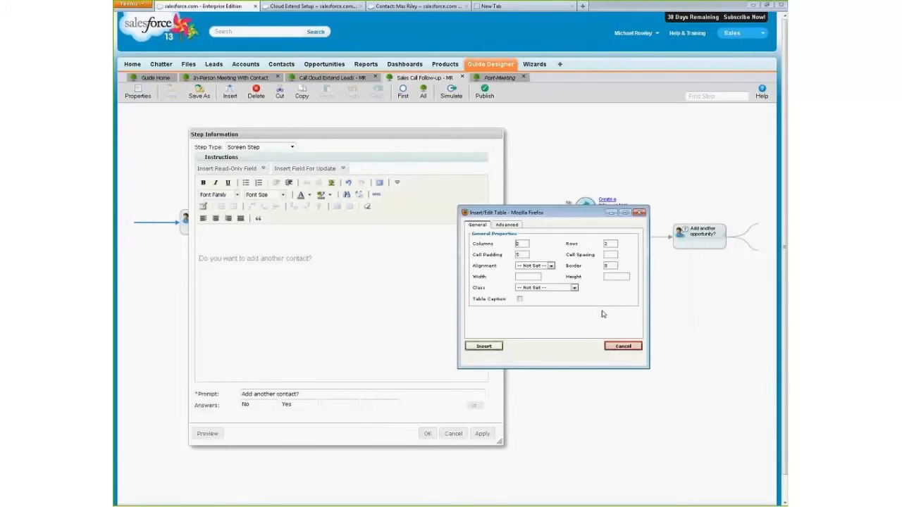
left_click_drag(521, 211, 408, 210)
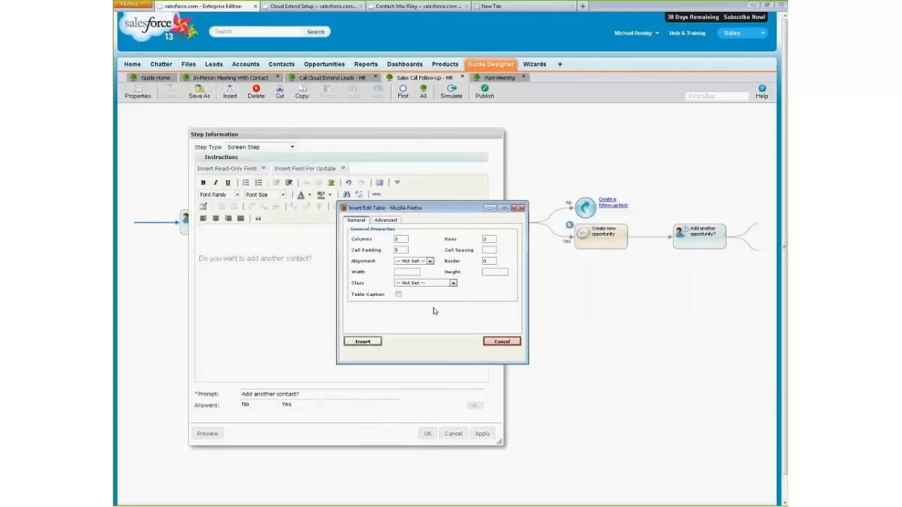
left_click(359, 345)
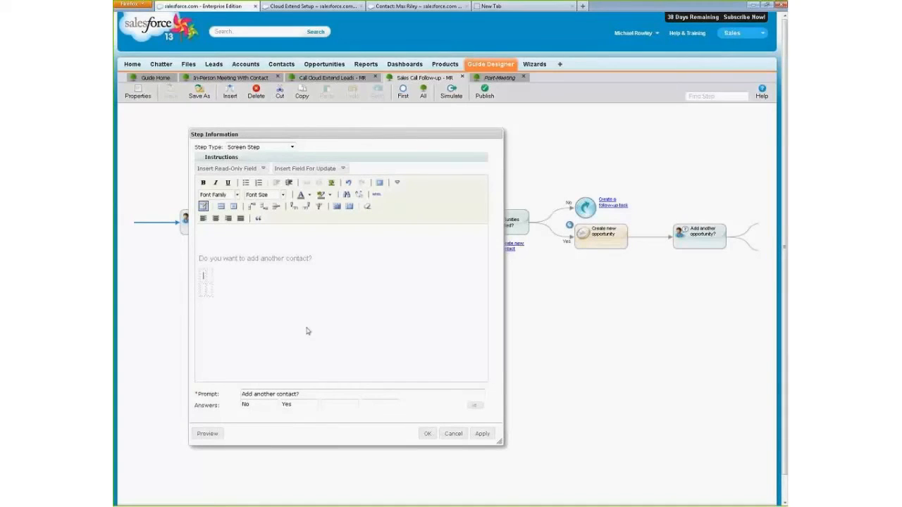
- Insert the contact's Department, Email, Broker, Business Phone and Data.com Key into the table as updatable fields
left_click(343, 170)
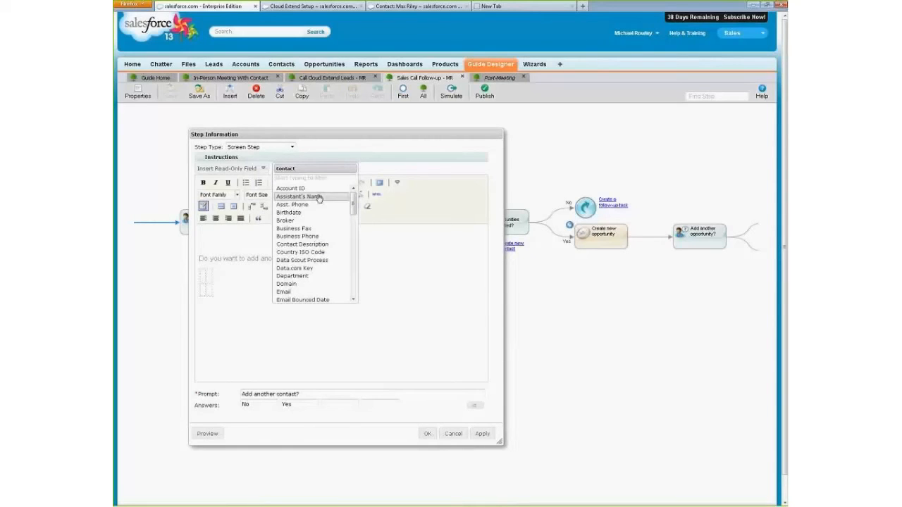
left_click(291, 275)
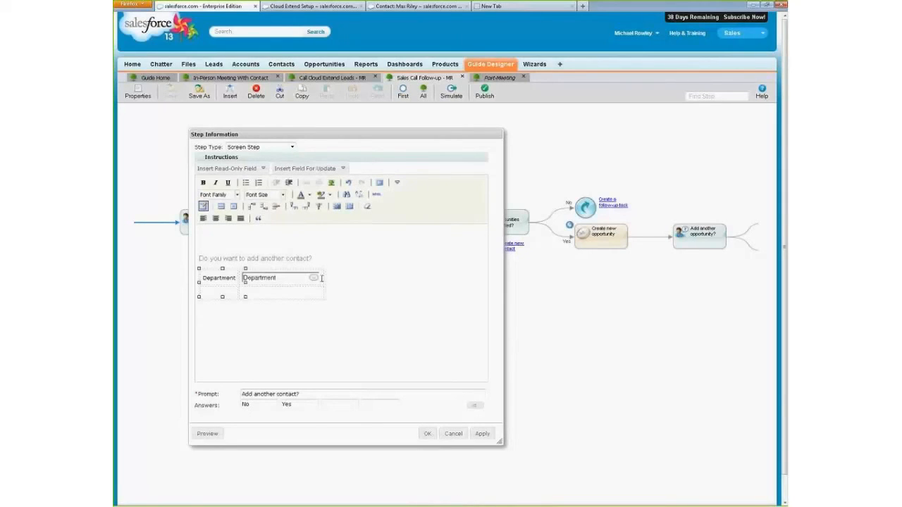
left_click(316, 169)
left_click(284, 292)
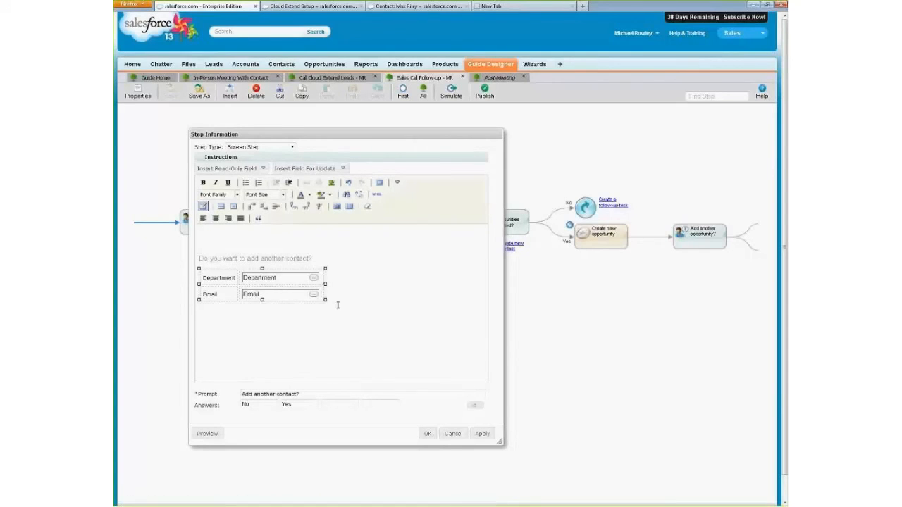
left_click(344, 169)
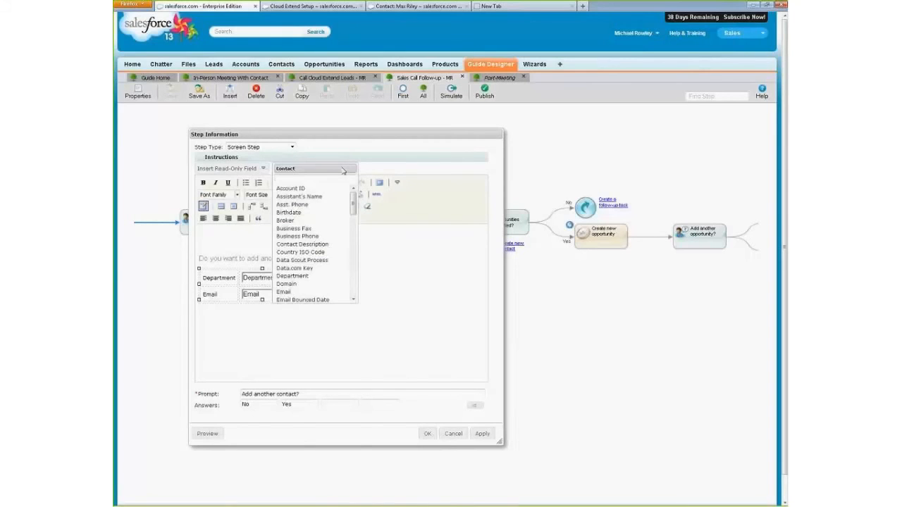
left_click(303, 221)
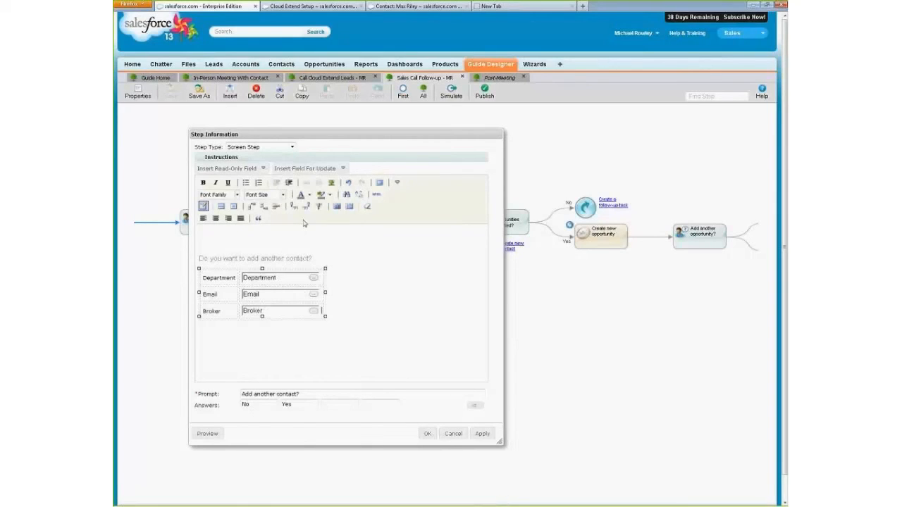
left_click(324, 169)
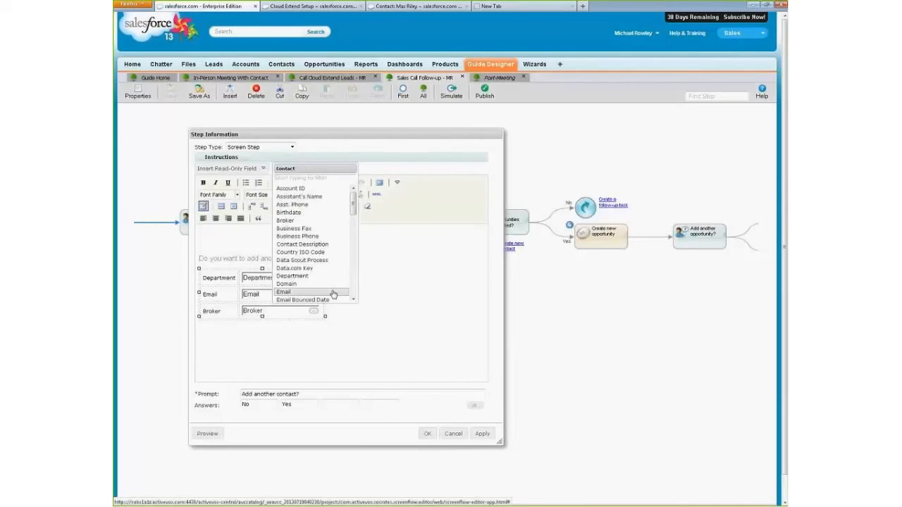
left_click(341, 240)
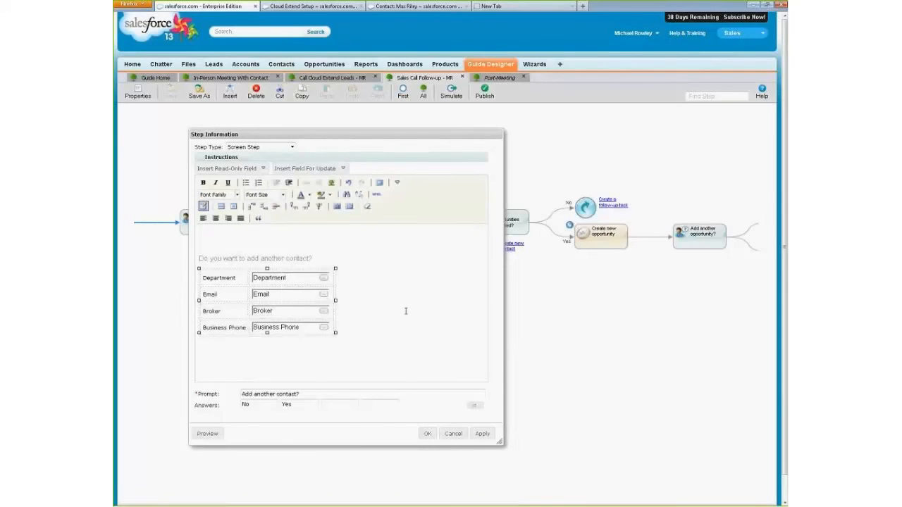
left_click(329, 170)
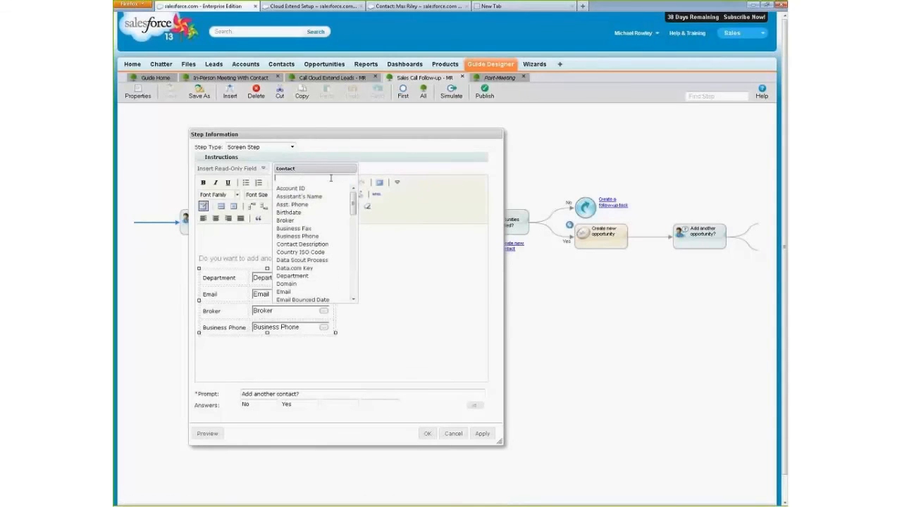
left_click(328, 271)
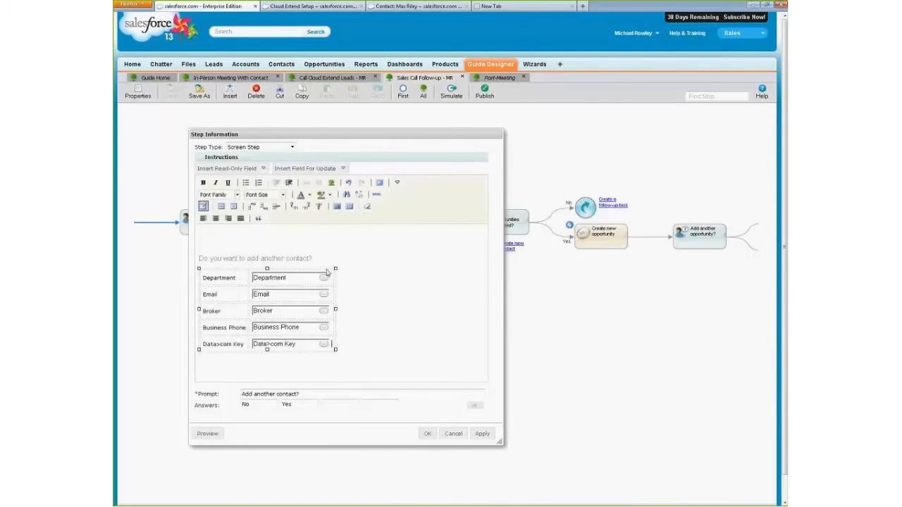
- Preview how the fields align in the table, return to editing and discard the changes to the screen step
left_click(208, 433)
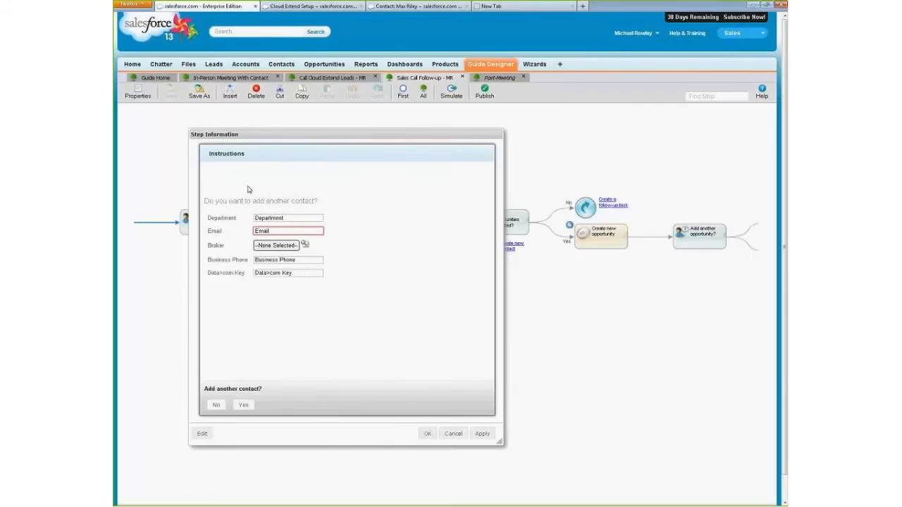
left_click(203, 435)
left_click(455, 436)
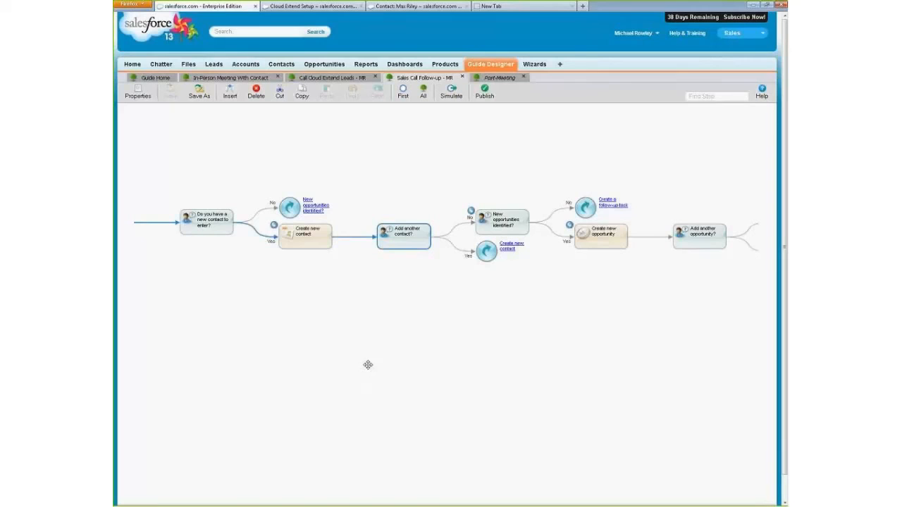
- Switch to the Call Cloud Extend Leads - MR guide and examine the settings of its Call Leads embedded guide step
left_click(324, 78)
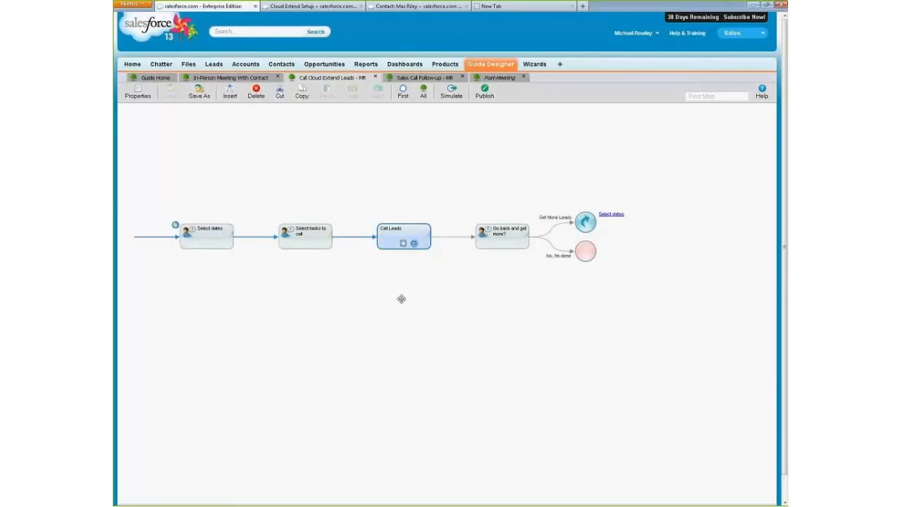
double_click(387, 243)
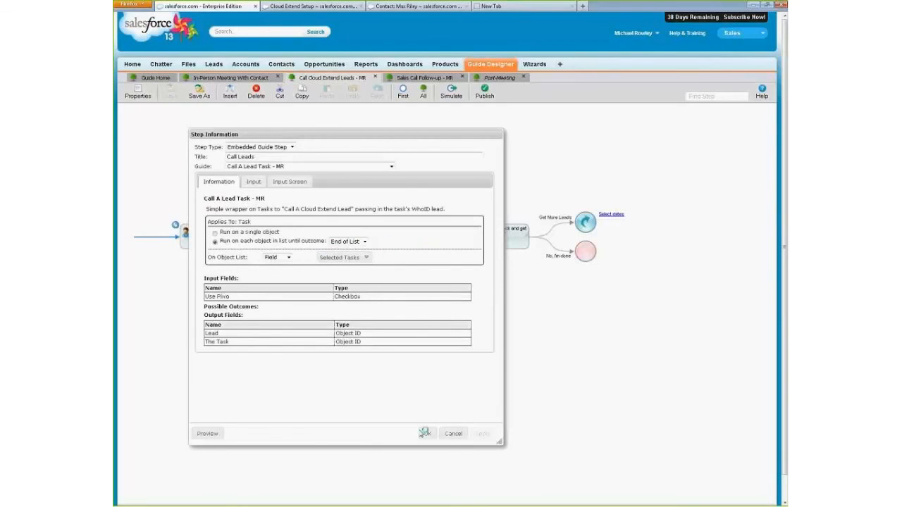
left_click(450, 435)
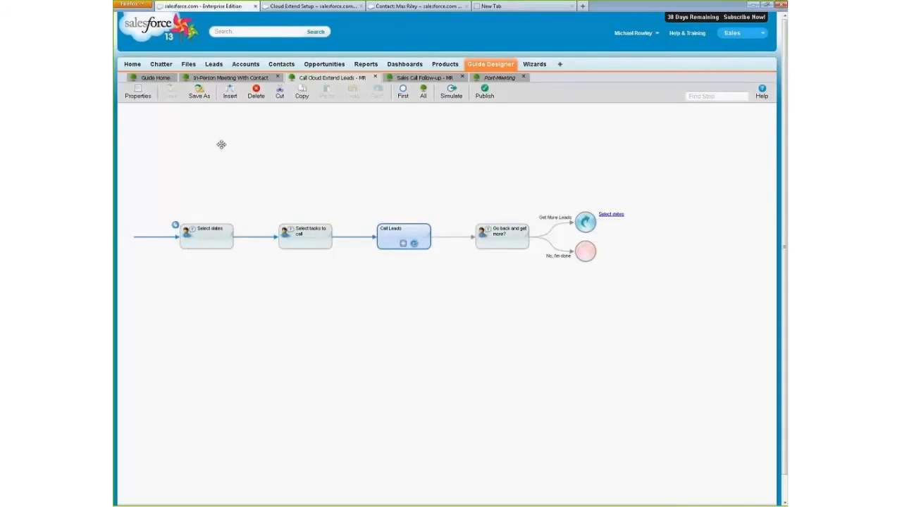
double_click(385, 242)
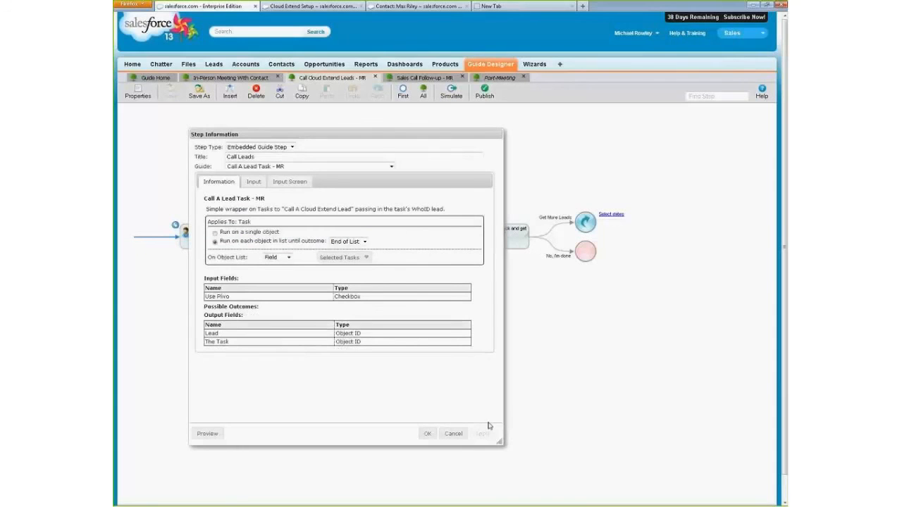
left_click(455, 433)
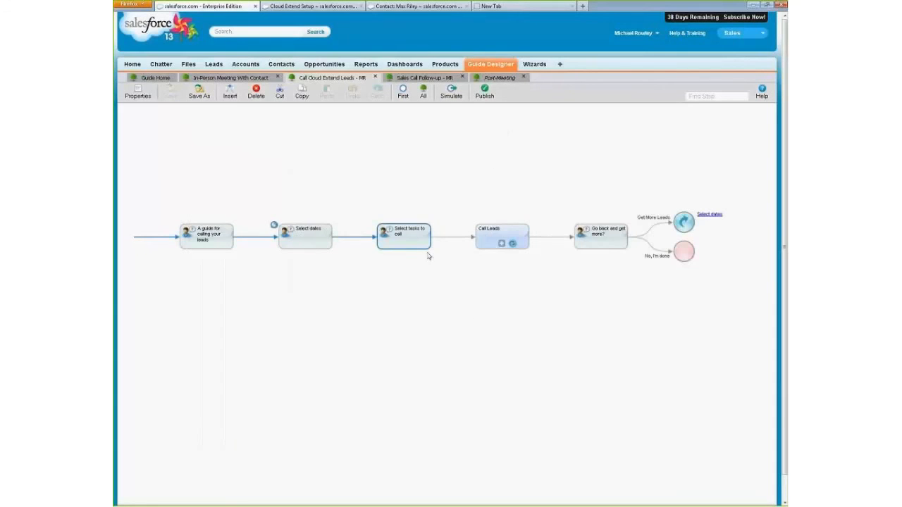
- Preview the "Select tasks to call" screen step and close it without changes
double_click(418, 245)
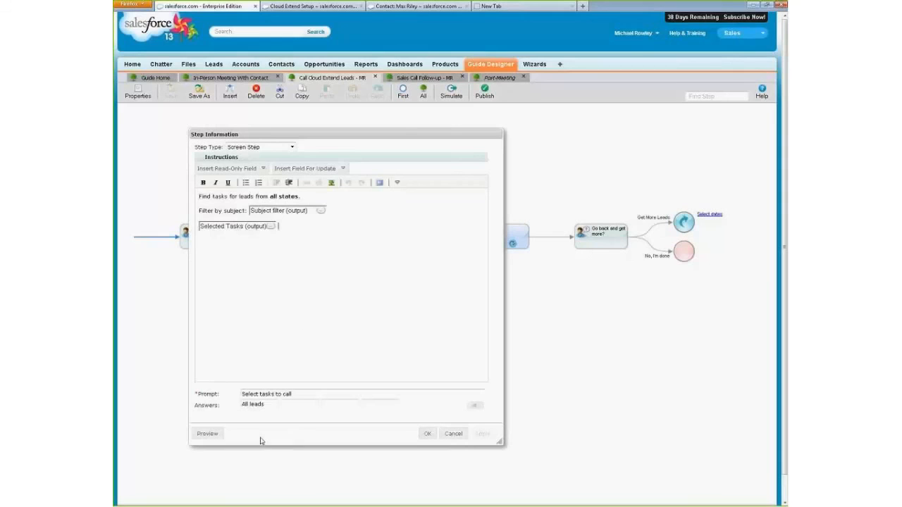
left_click(209, 432)
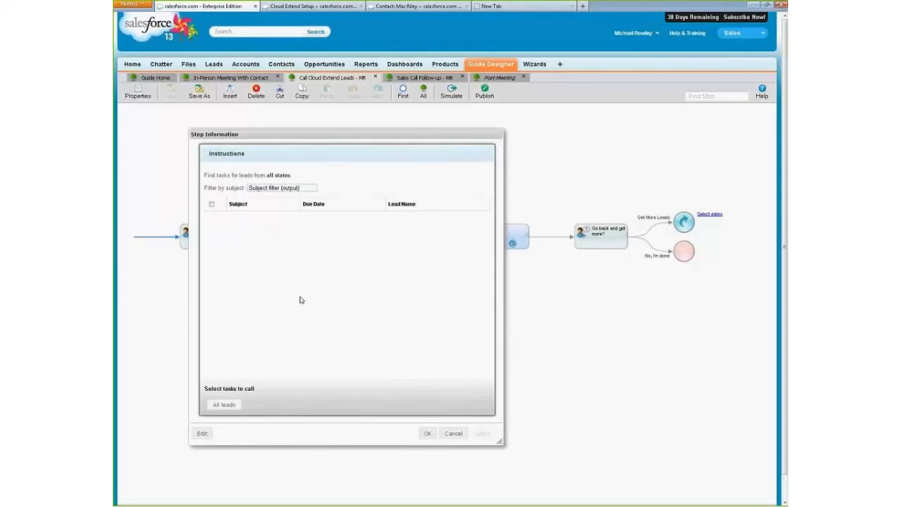
left_click(452, 434)
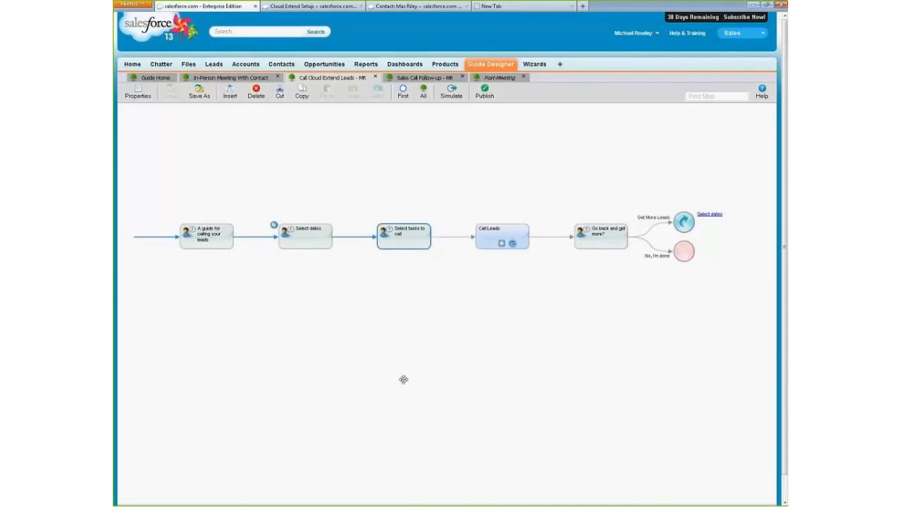
- Examine the Selected Tasks output field in the guide's properties and close them without changes
left_click(135, 95)
left_click(435, 224)
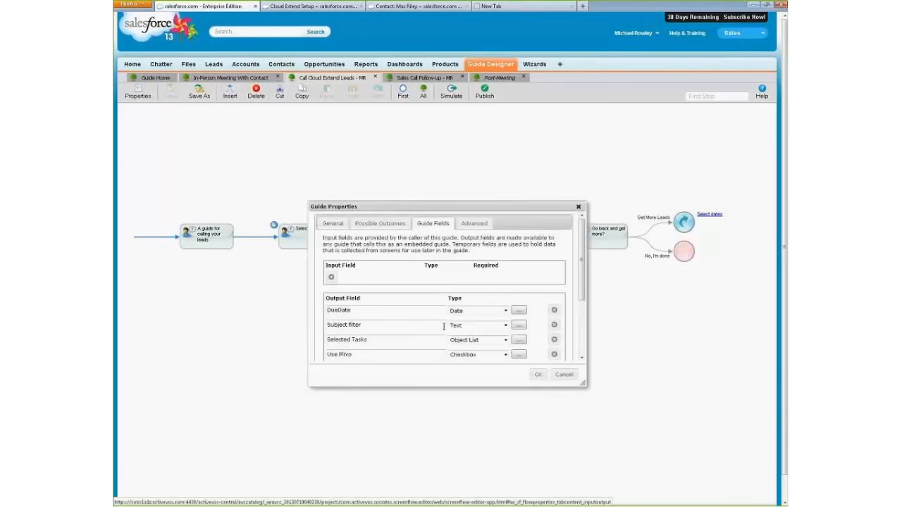
scroll(381, 282, "down", 2)
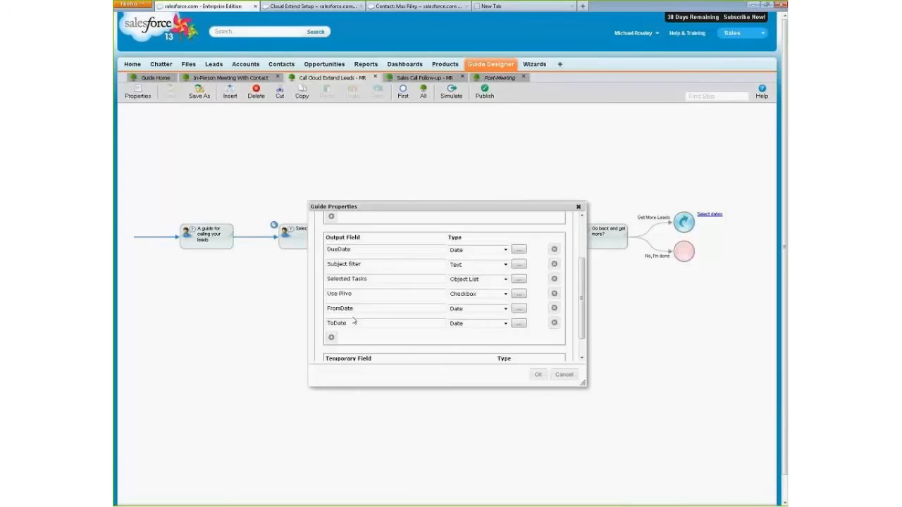
left_click(328, 280)
left_click(564, 374)
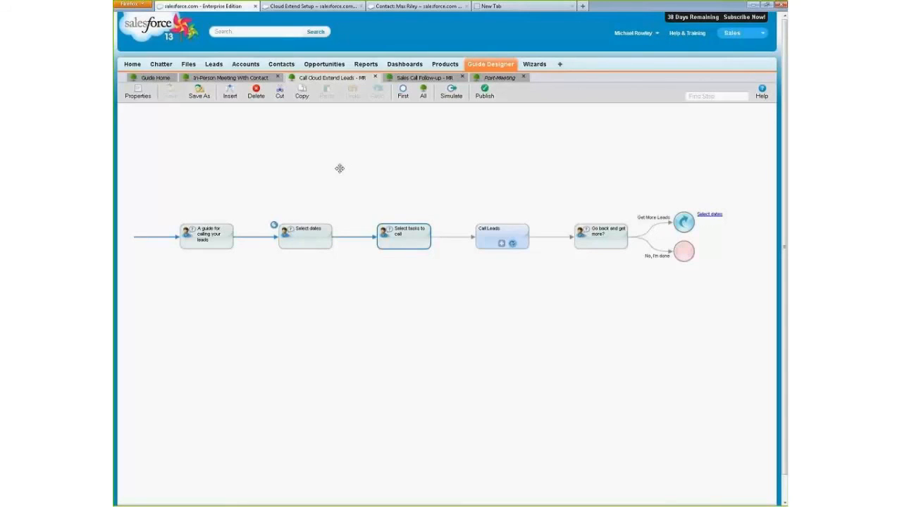
- Reopen the Call Leads step and set its object list source to List
left_click(480, 243)
double_click(389, 246)
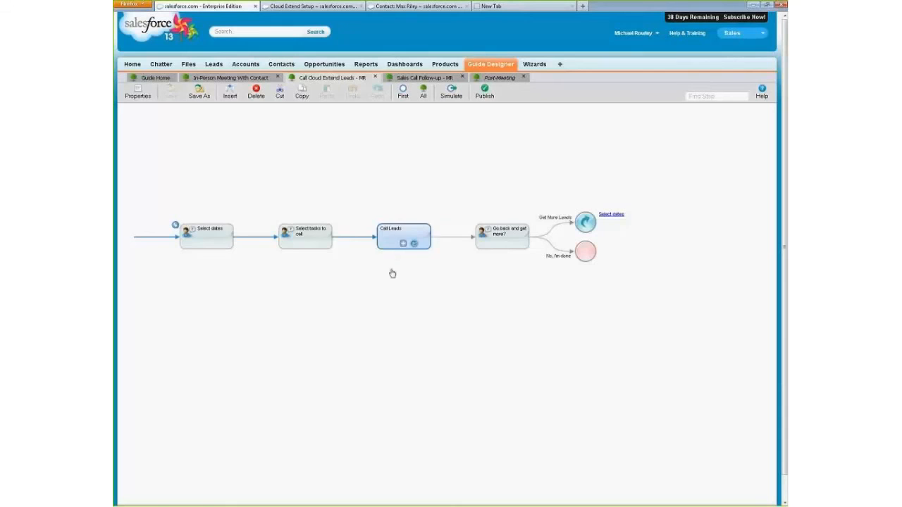
left_click(289, 257)
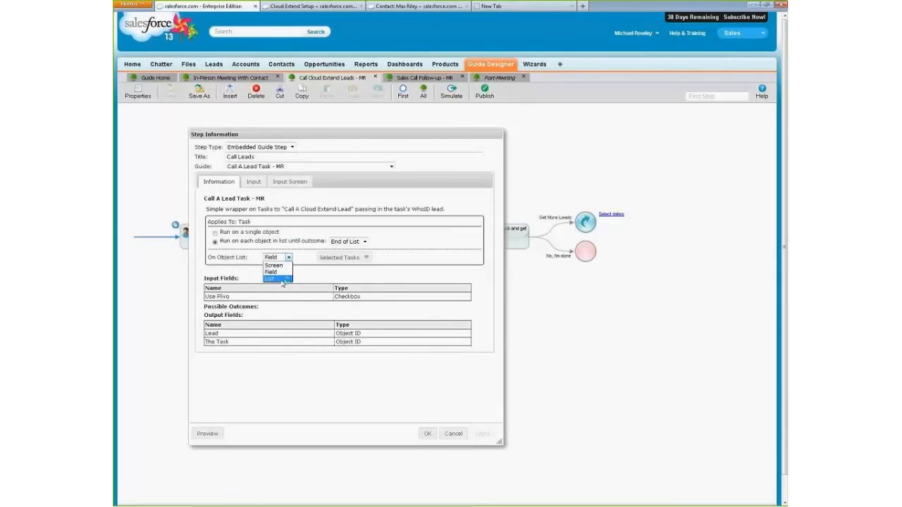
left_click(281, 279)
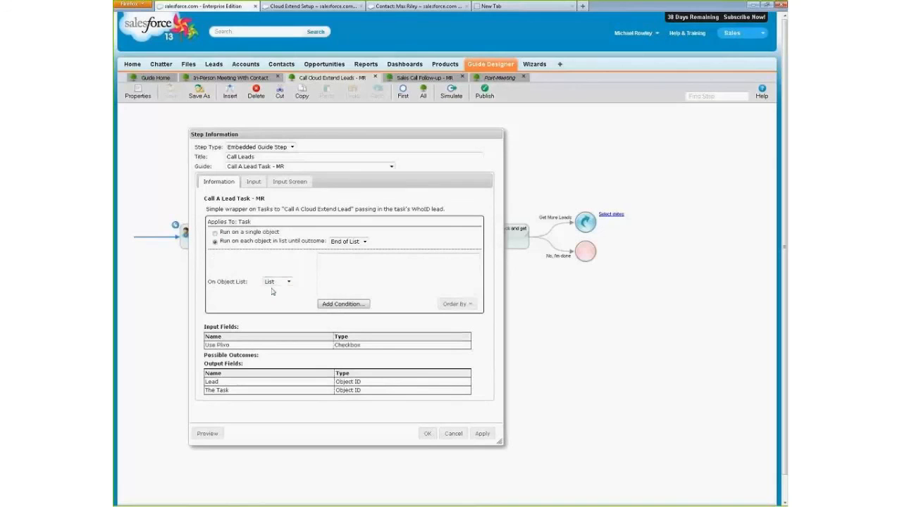
- Add a condition to the object list requiring Recurrence Activity ID to be In the Selected Tasks field
left_click(342, 305)
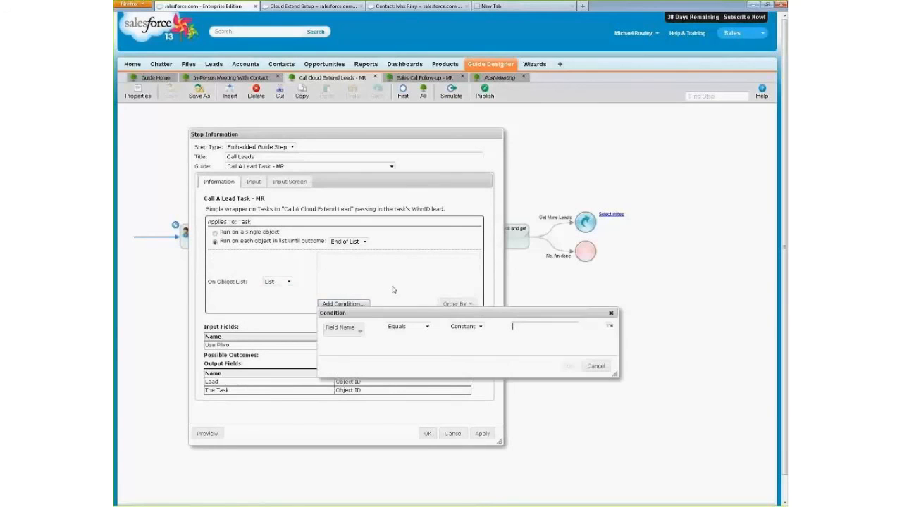
left_click(357, 333)
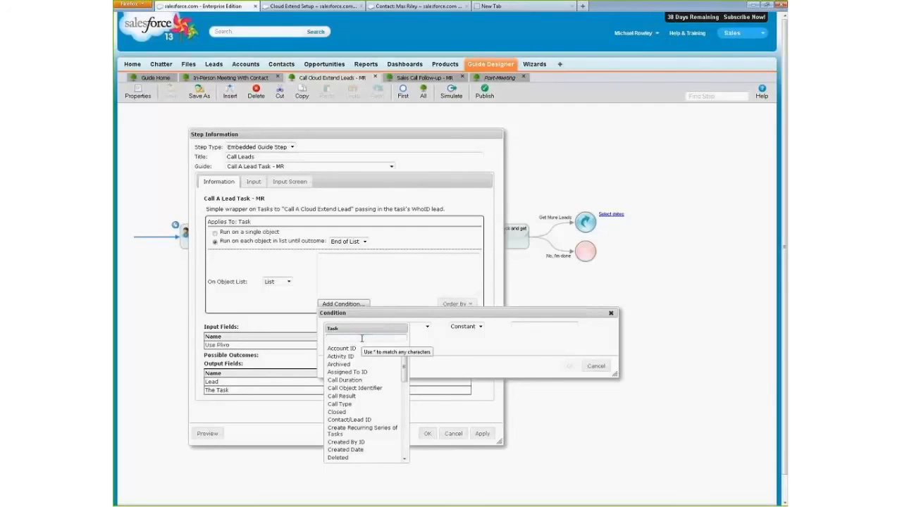
left_click_drag(404, 372, 403, 410)
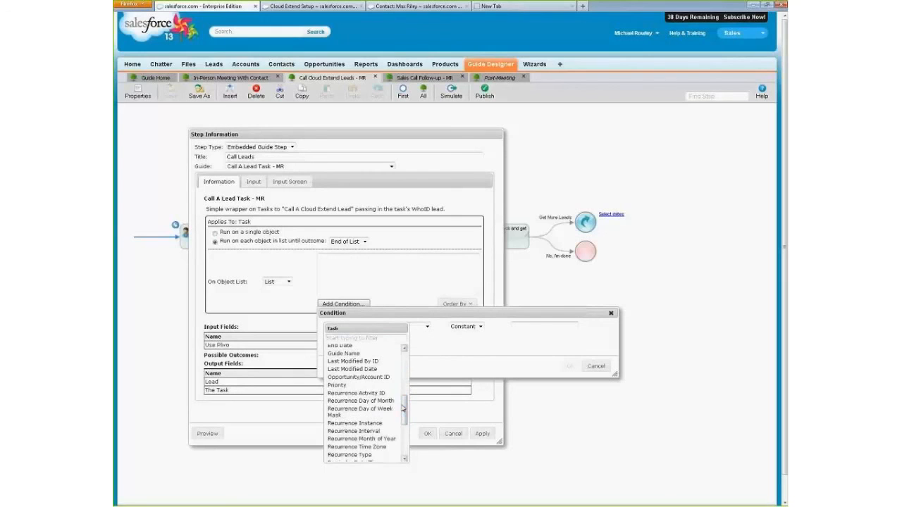
left_click(370, 393)
left_click(451, 325)
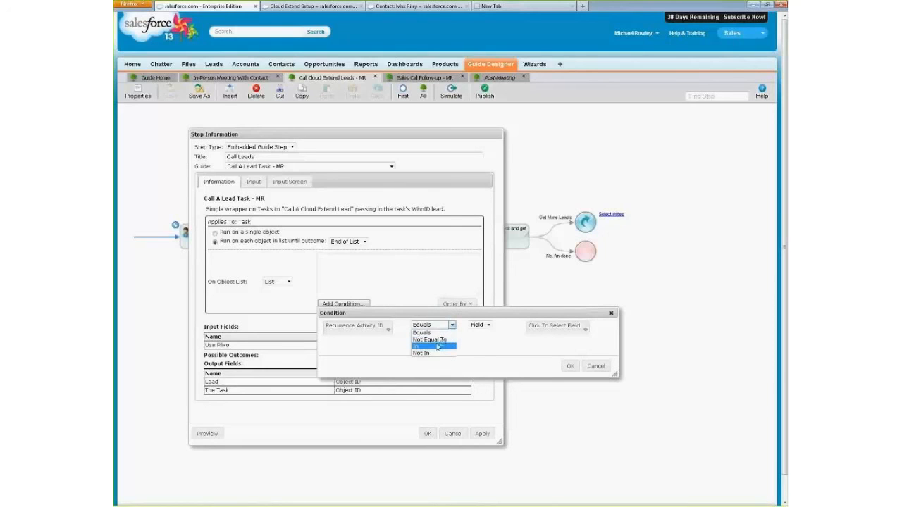
left_click(438, 347)
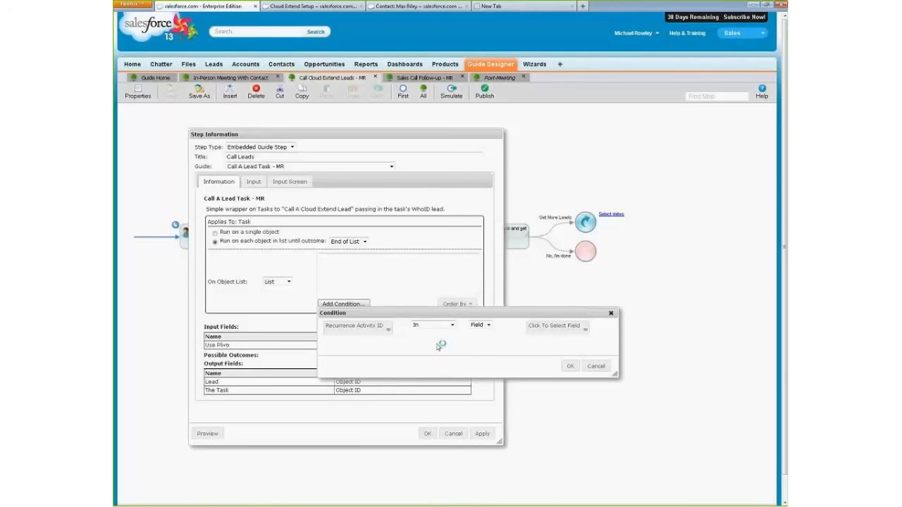
left_click(567, 328)
left_click(554, 351)
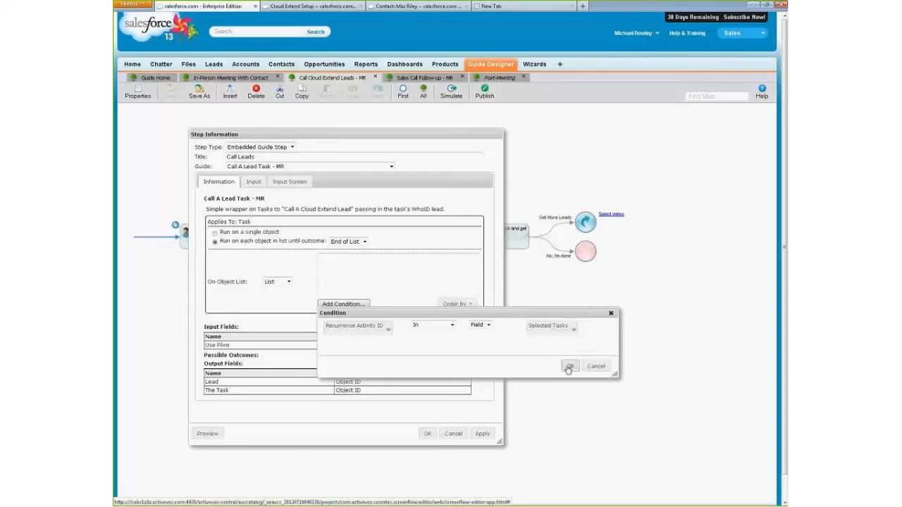
left_click(569, 366)
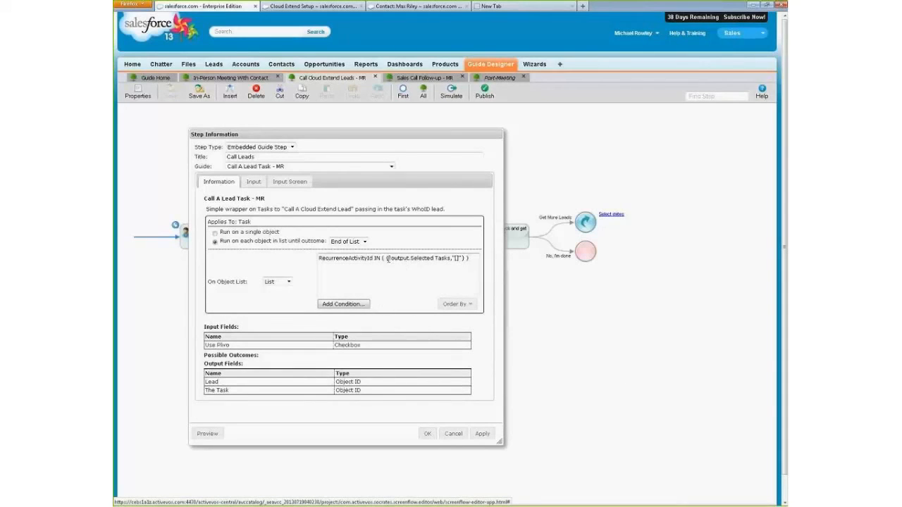
- Highlight the Selected Tasks expression in the object list's condition to examine its syntax
left_click_drag(387, 259, 468, 259)
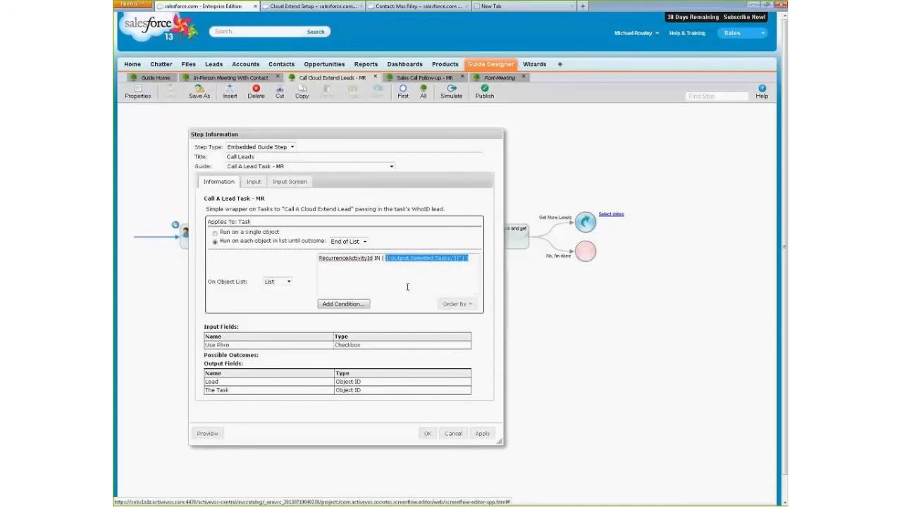
left_click(385, 260)
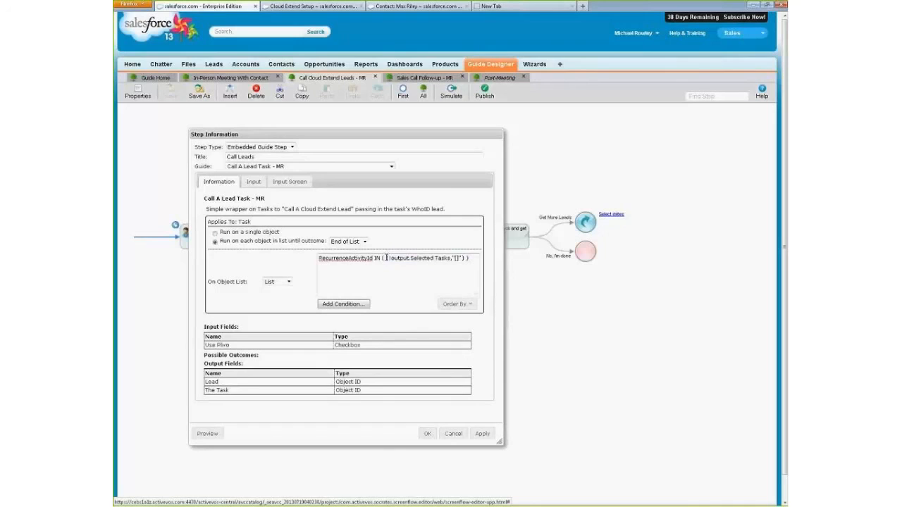
left_click_drag(386, 258, 463, 259)
left_click(443, 260)
left_click(456, 271)
left_click(466, 259)
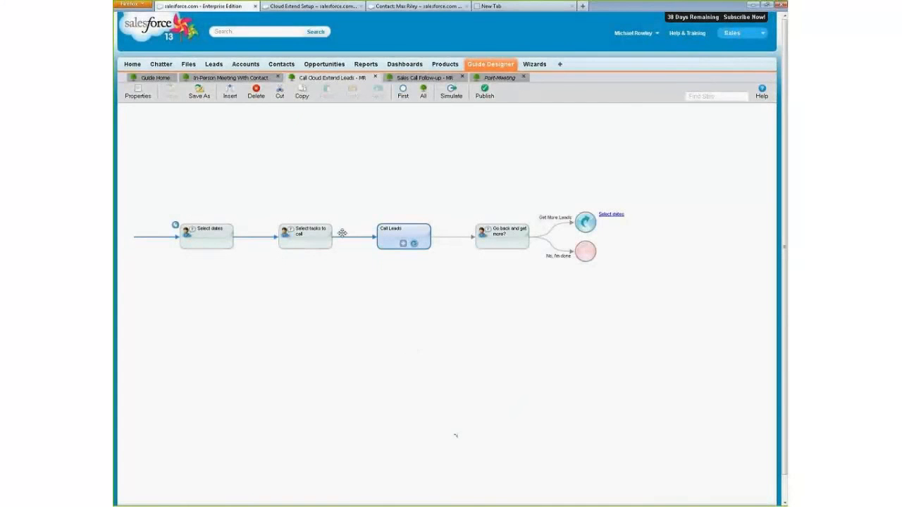
- In the Select tasks to call step, set the Selected Tasks output field's height to 10 rows
double_click(326, 240)
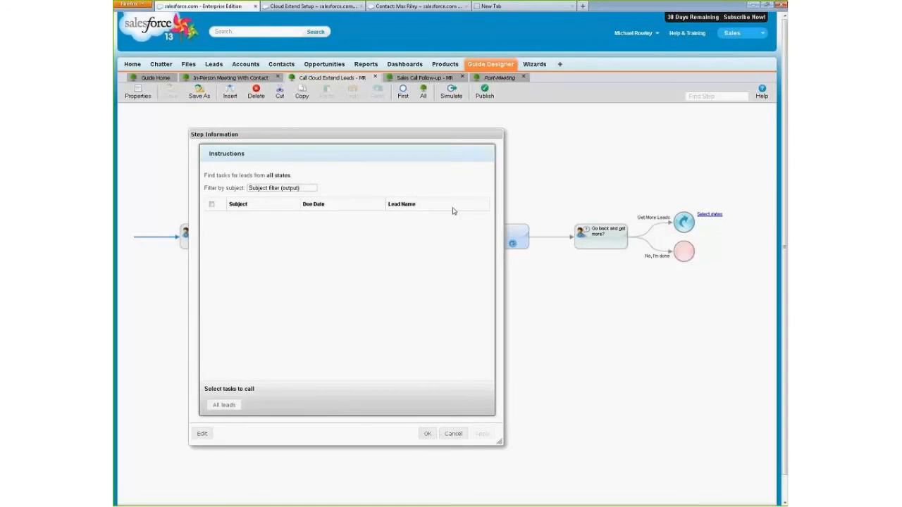
left_click(204, 434)
left_click(270, 226)
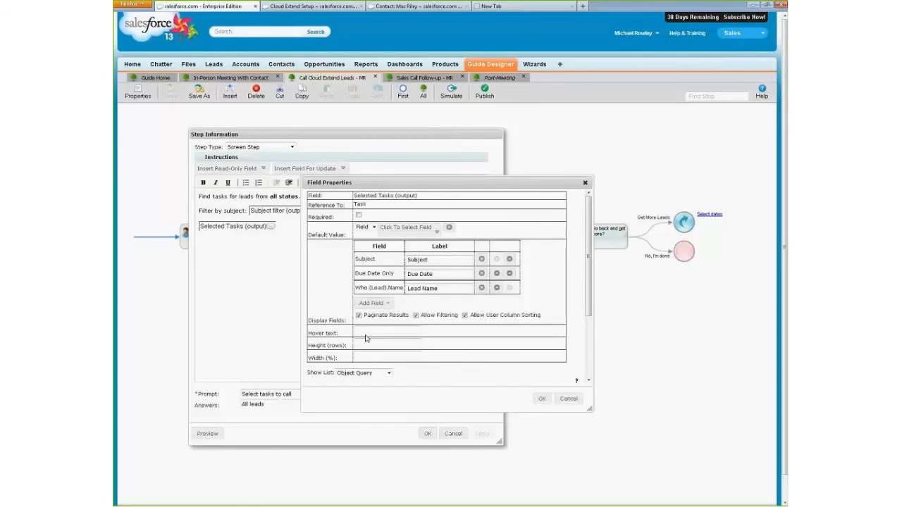
left_click(378, 345)
type("10")
left_click(542, 399)
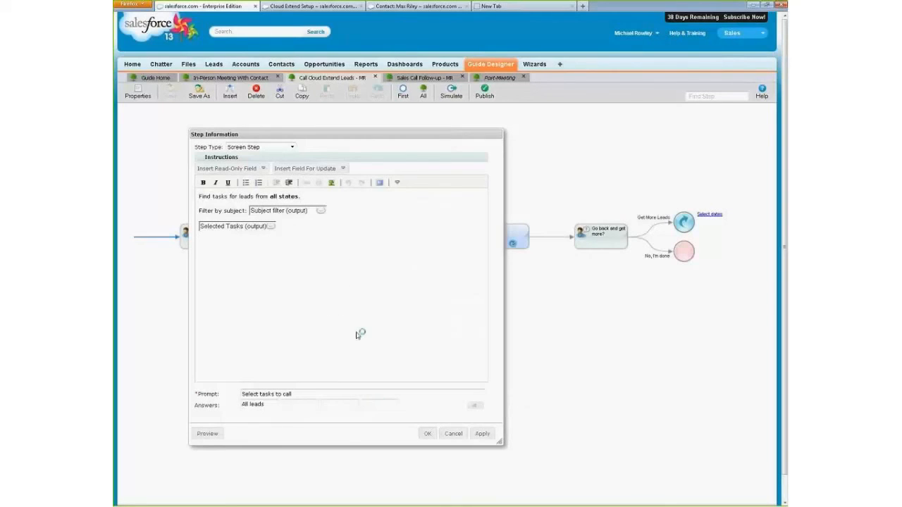
- Preview the Select tasks to call screen, widen the preview to check the table layout, and accept the step changes
left_click(208, 434)
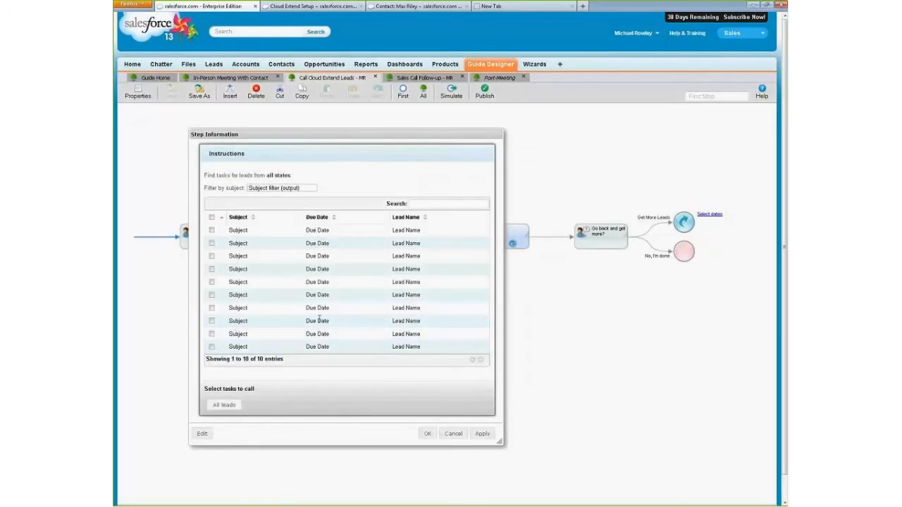
left_click_drag(500, 441, 568, 444)
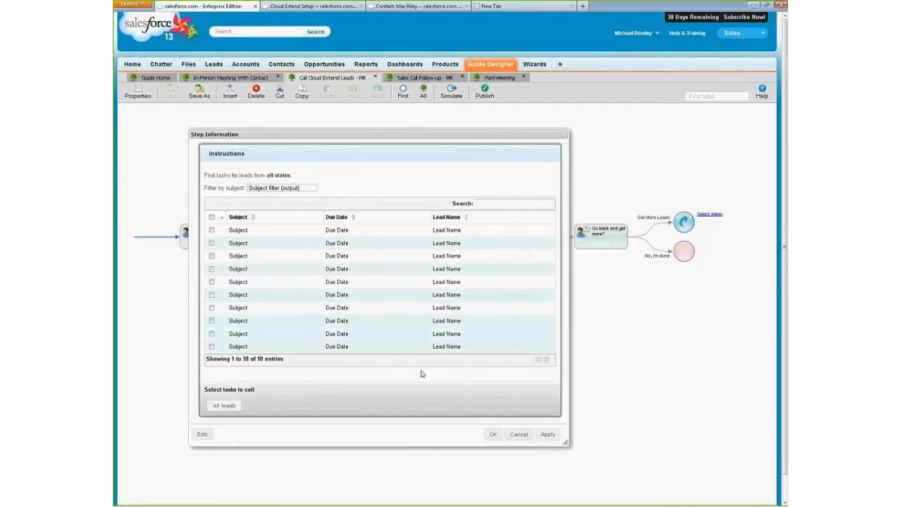
left_click(493, 436)
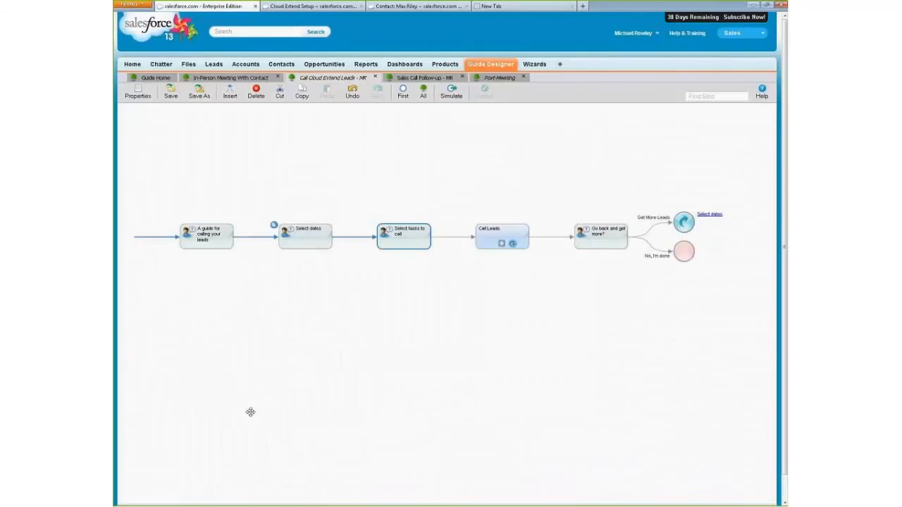
- Try adding an output field named amount with a currency type in the guide's properties
left_click(143, 98)
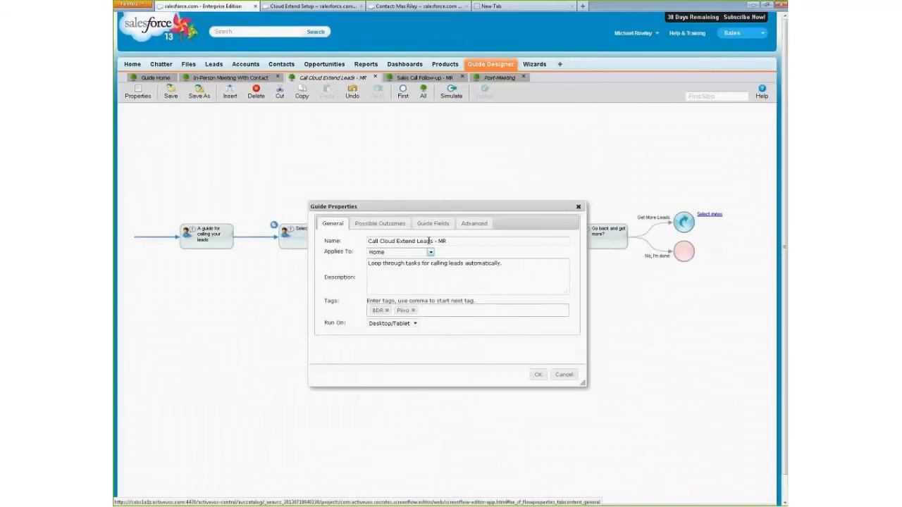
scroll(429, 235, "down", 5)
left_click(332, 339)
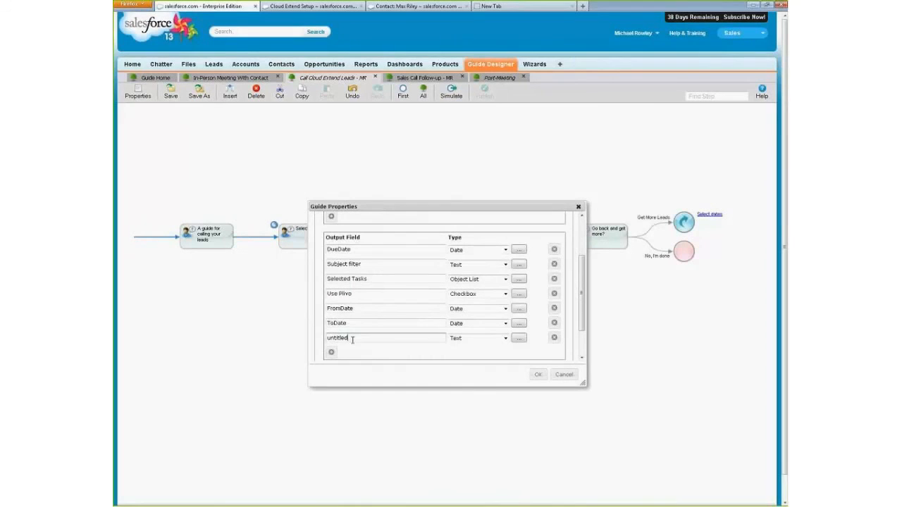
type("S")
type("mount")
left_click(505, 339)
left_click(475, 417)
- Examine the amount field's property options and discard the guide property changes
left_click(519, 339)
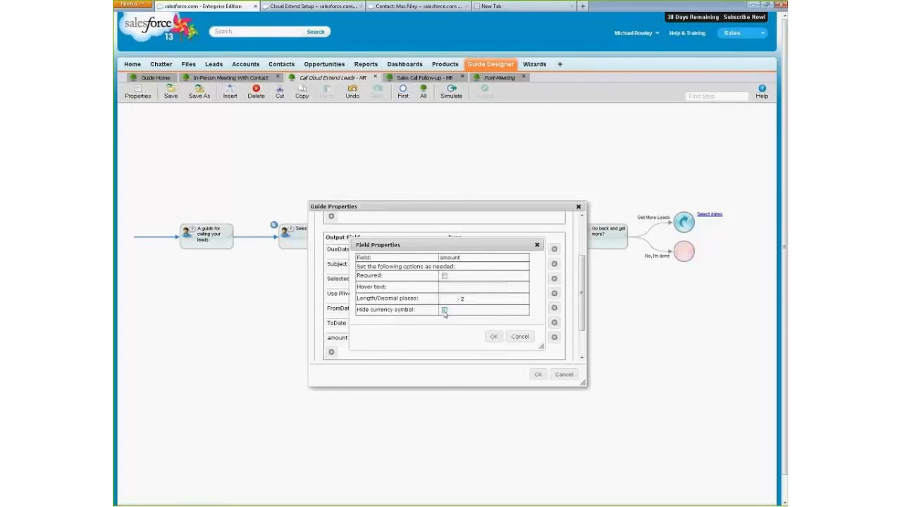
left_click(519, 337)
left_click(563, 376)
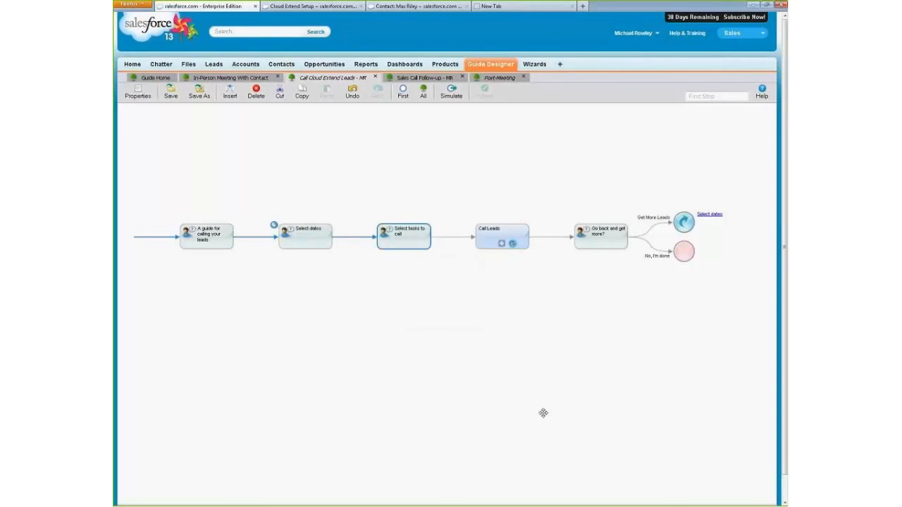